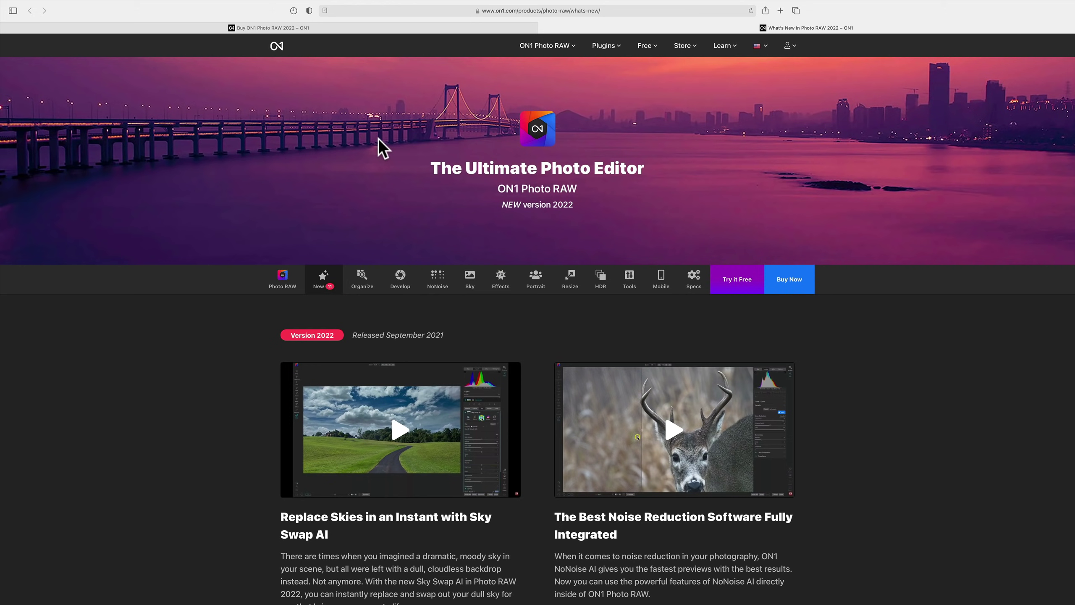
Look through the feature list on the What's New in Photo RAW 2022 page.
{"action": "scroll", "coordinate": [379, 139], "scroll_direction": "down", "scroll_amount": 10}
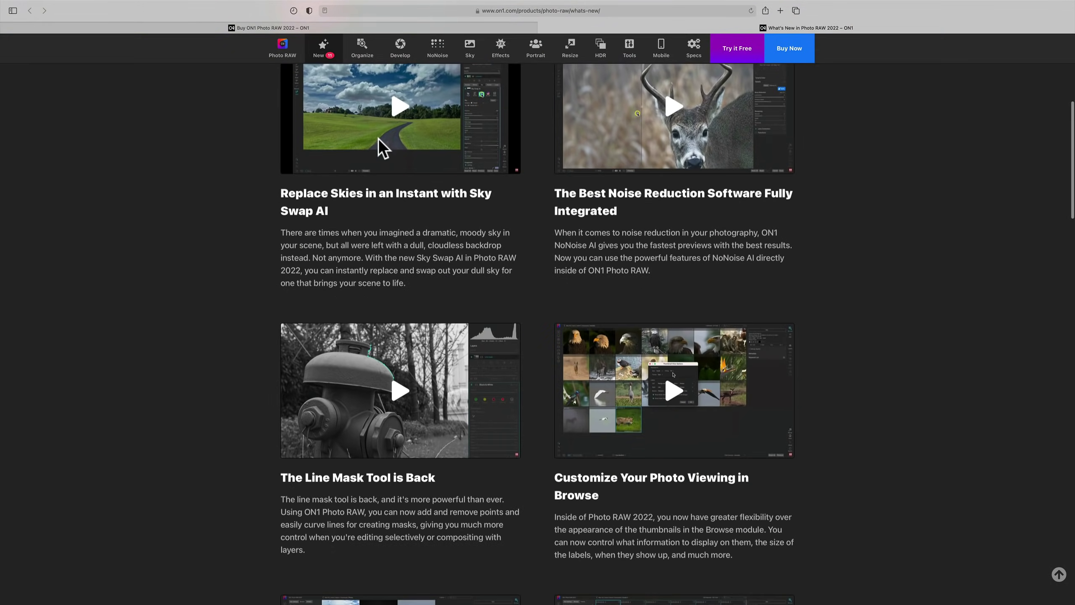
{"action": "scroll", "coordinate": [381, 148], "scroll_direction": "down", "scroll_amount": 10}
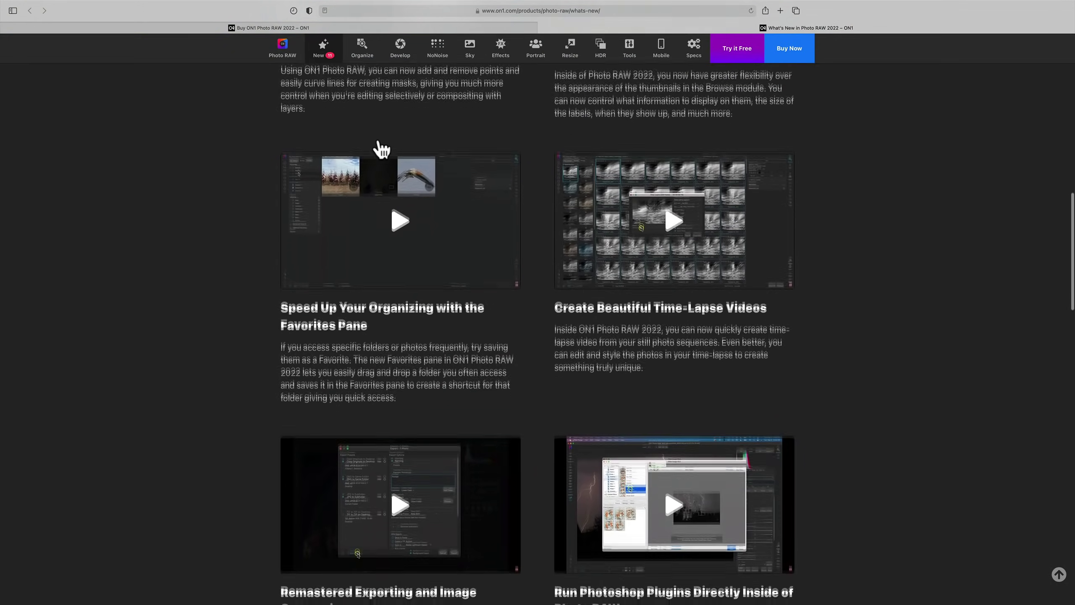
{"action": "scroll", "coordinate": [381, 149], "scroll_direction": "down", "scroll_amount": 8}
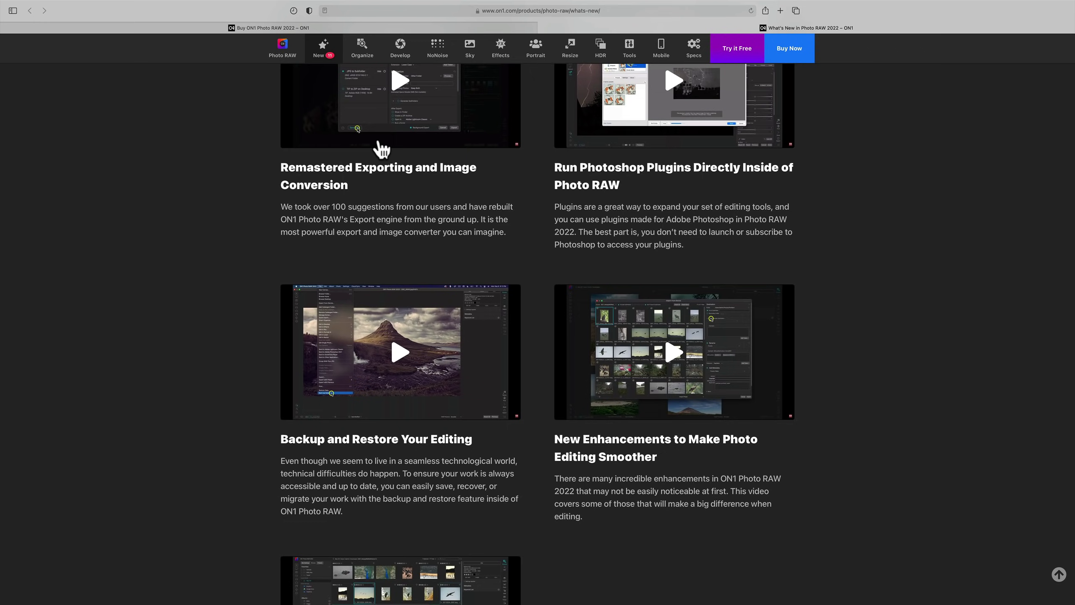
{"action": "scroll", "coordinate": [381, 148], "scroll_direction": "up", "scroll_amount": 15}
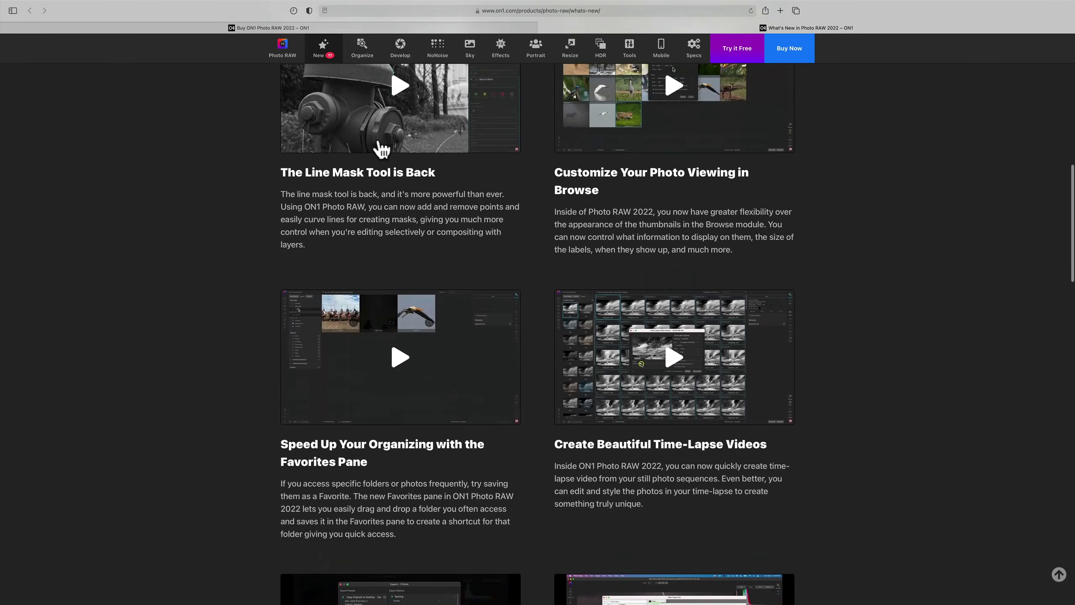
{"action": "scroll", "coordinate": [381, 148], "scroll_direction": "up", "scroll_amount": 5}
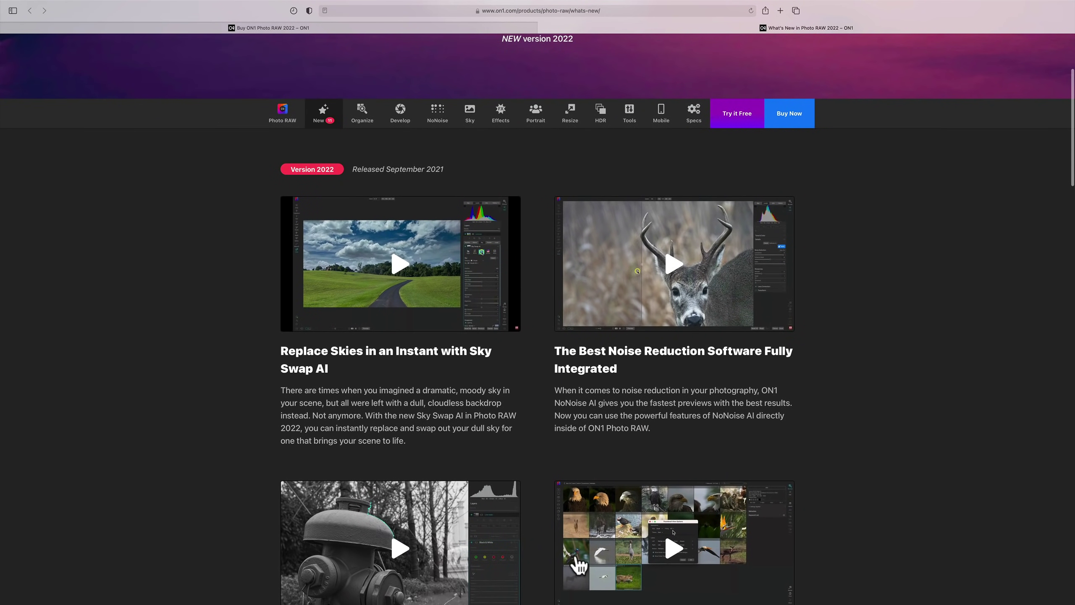
Switch to Lightroom Classic and view the context options for the waterfall photo.
{"action": "mouse_move", "coordinate": [677, 602]}
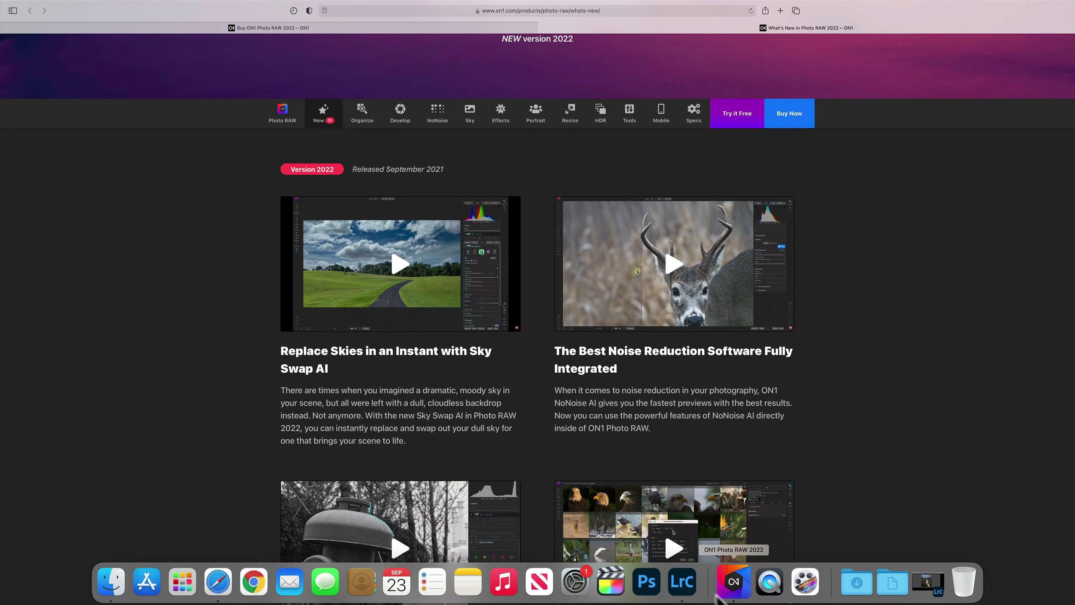
{"action": "left_click", "coordinate": [682, 583]}
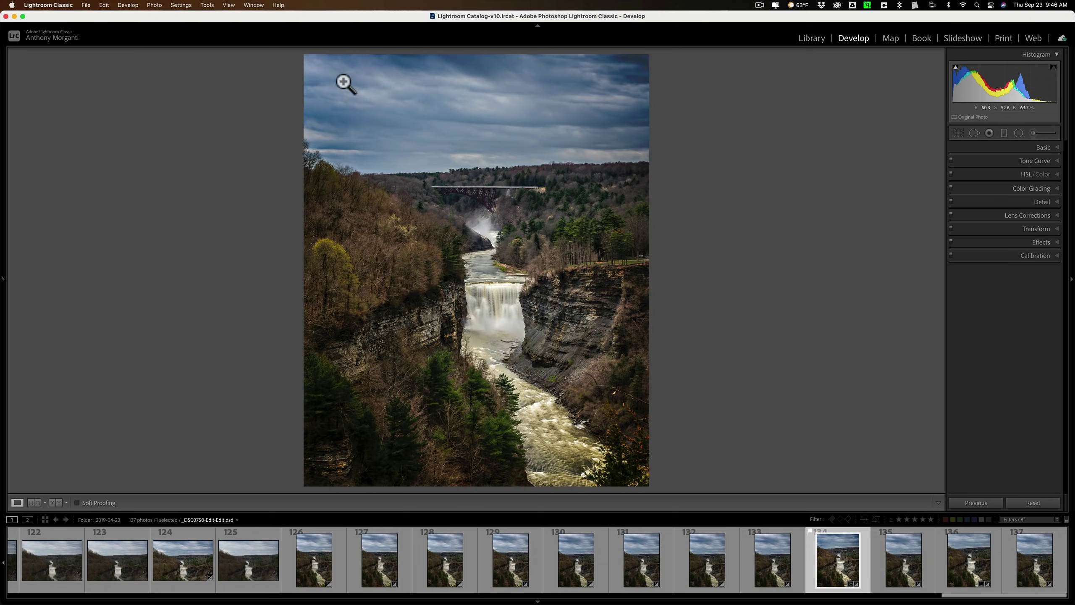
{"action": "right_click", "coordinate": [400, 185]}
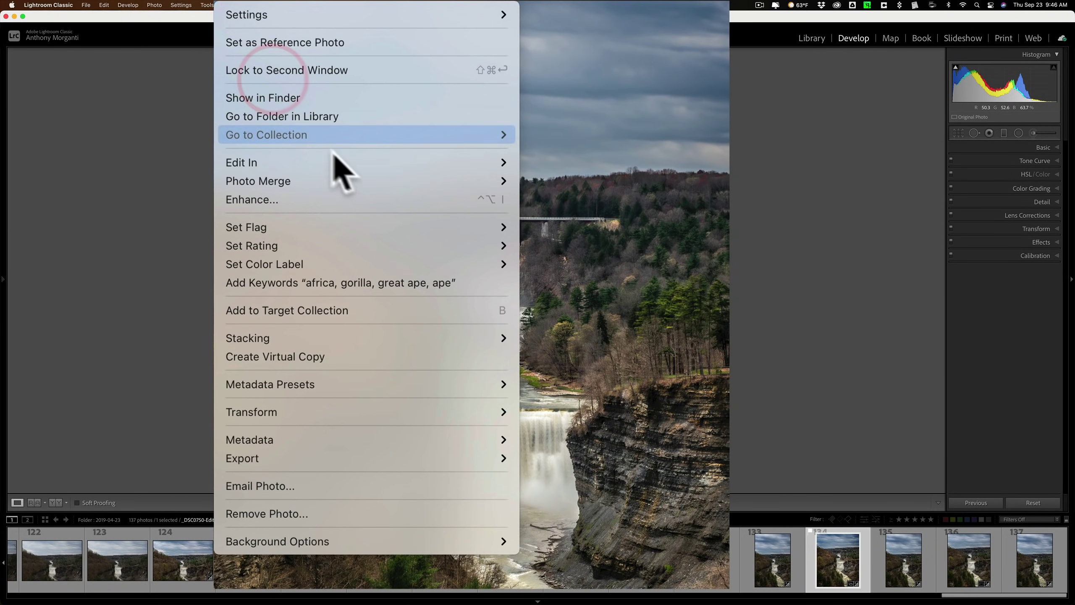
{"action": "mouse_move", "coordinate": [340, 156]}
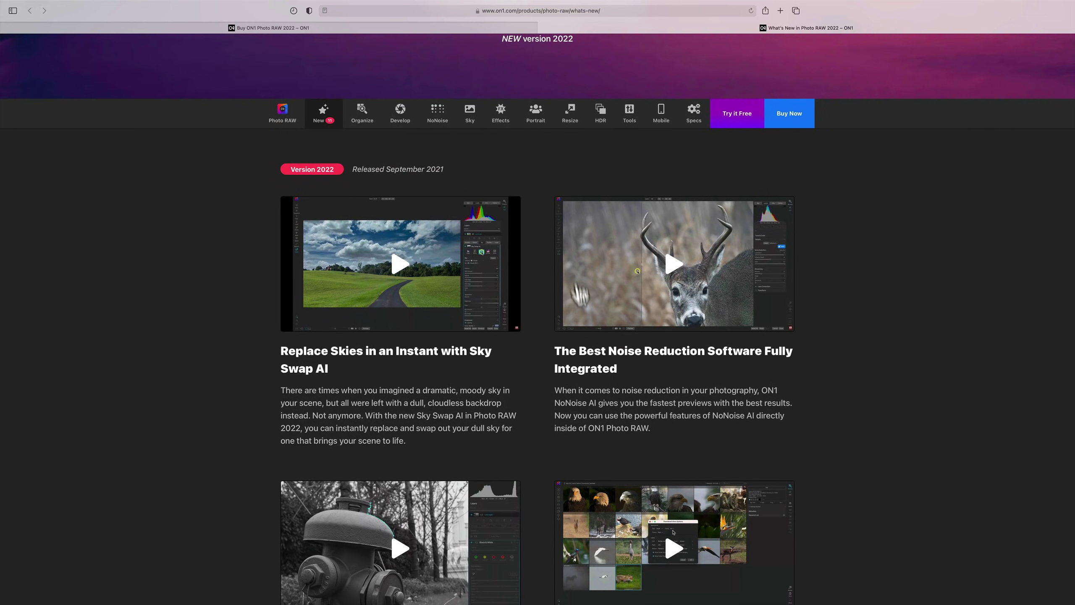
Examine the $79.99 Photo RAW 2022 Upgrade offer in the buy page's shopping cart and close the cart.
{"action": "left_click", "coordinate": [406, 28]}
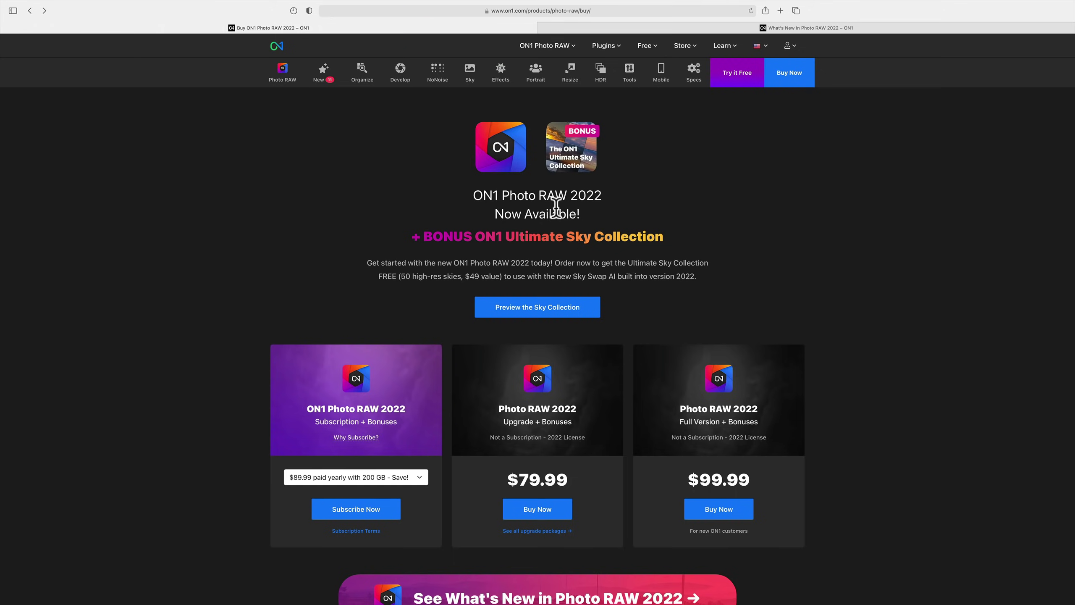
{"action": "scroll", "coordinate": [532, 208], "scroll_direction": "down", "scroll_amount": 5}
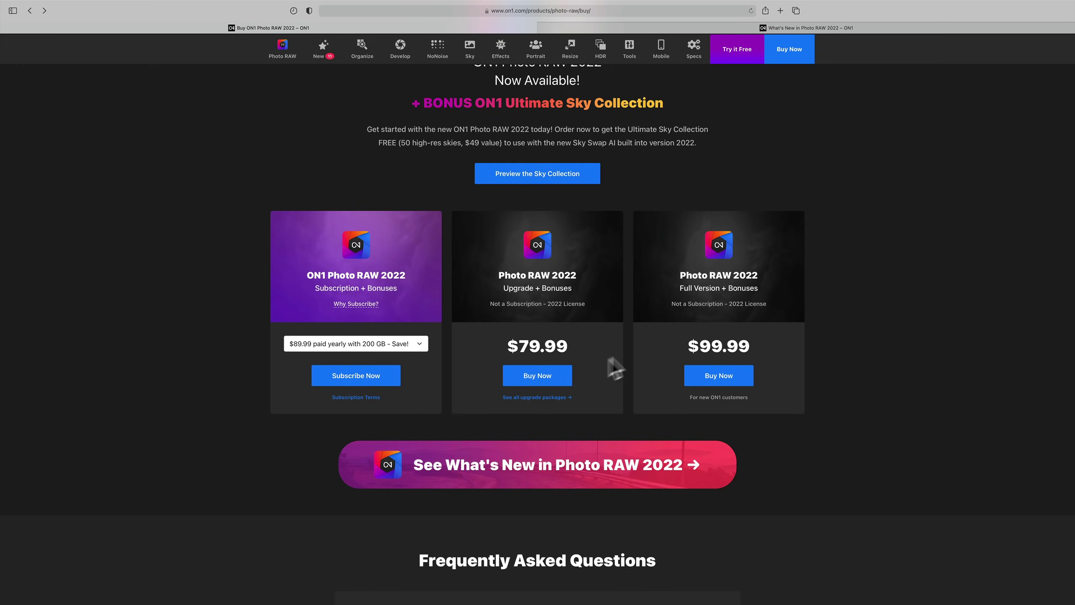
{"action": "left_click", "coordinate": [535, 385]}
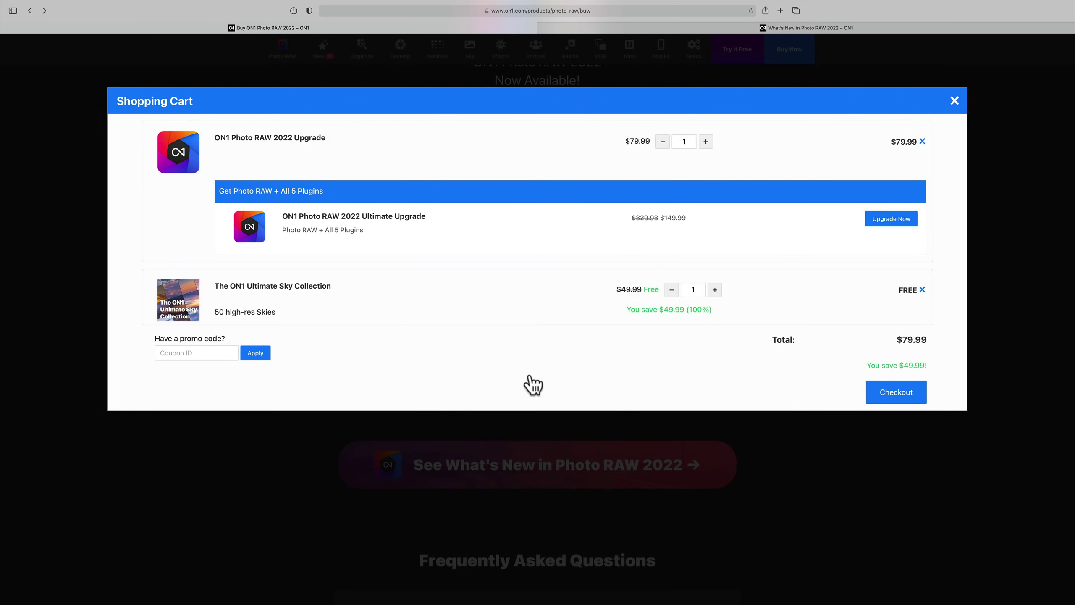
{"action": "scroll", "coordinate": [367, 255], "scroll_direction": "up", "scroll_amount": 1}
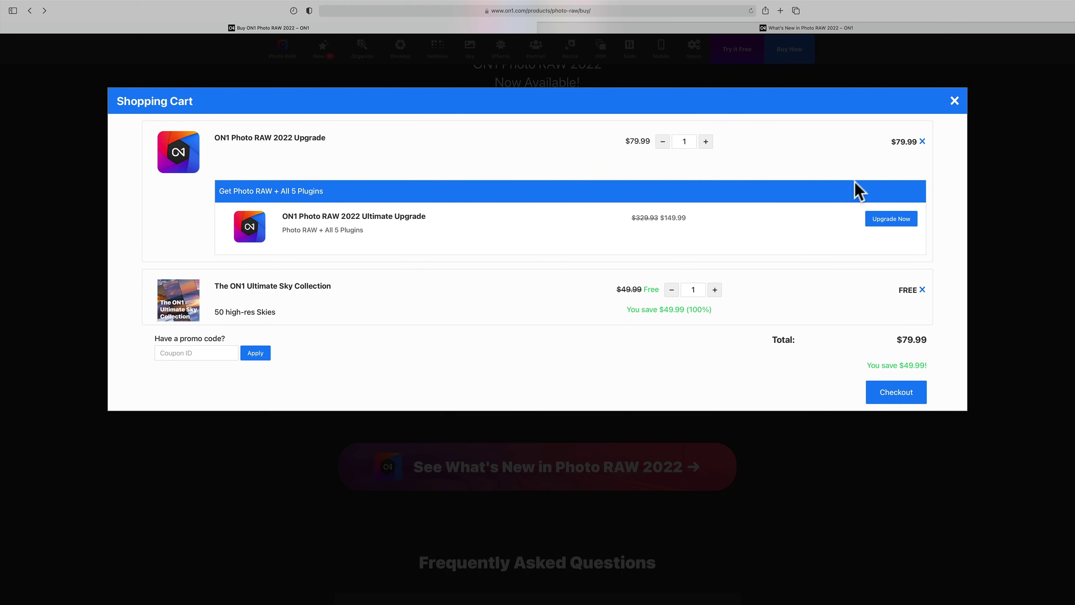
{"action": "left_click", "coordinate": [954, 101]}
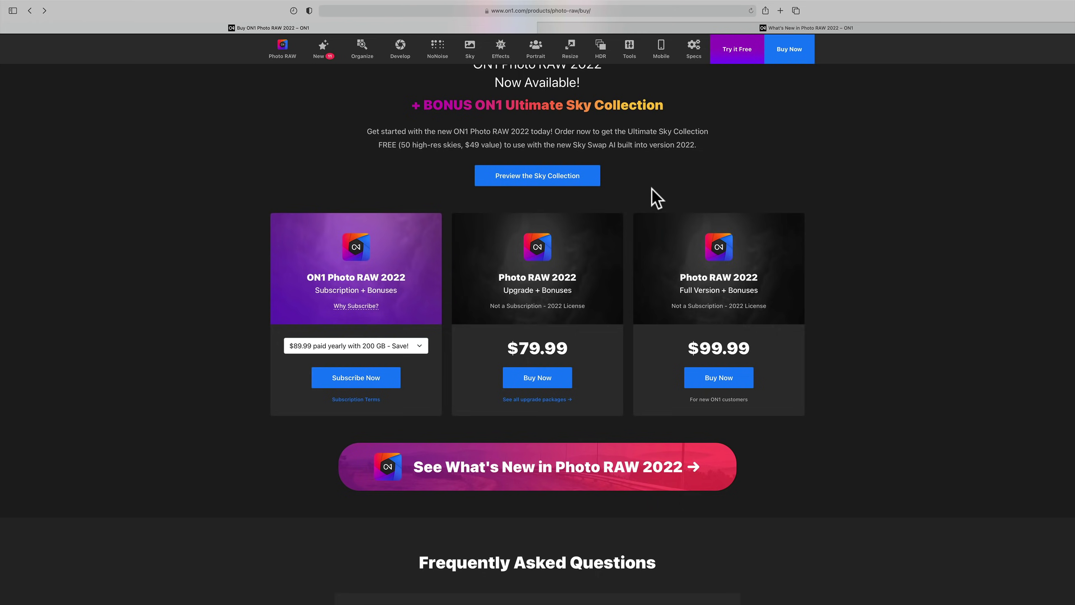
{"action": "scroll", "coordinate": [596, 205], "scroll_direction": "up", "scroll_amount": 3}
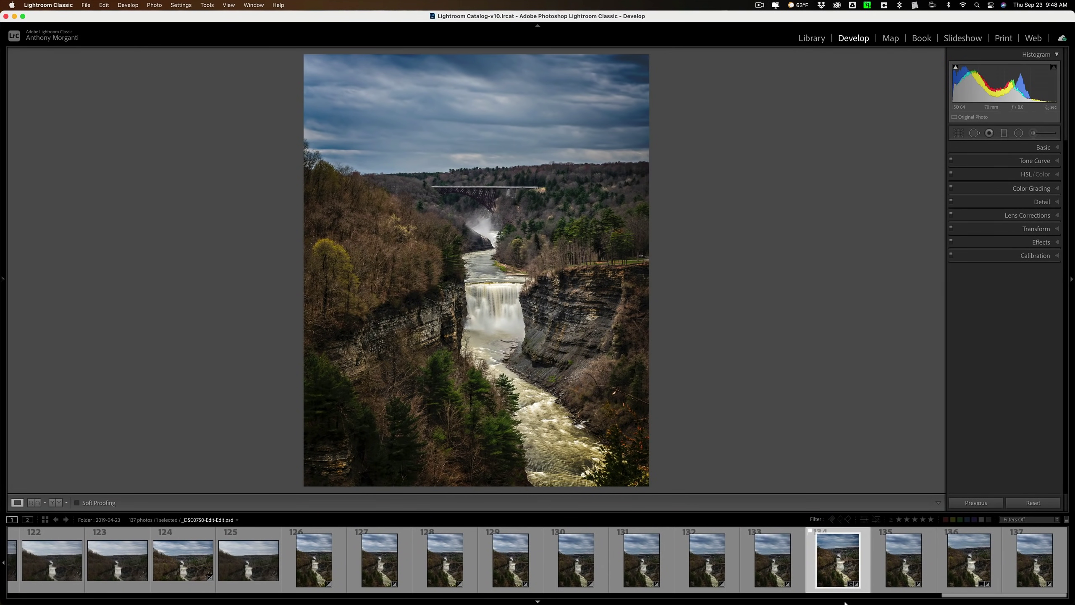
Switch to ON1 Photo RAW 2022 and apply the Clouds style of Sky Swap AI to the lake photo.
{"action": "mouse_move", "coordinate": [845, 602]}
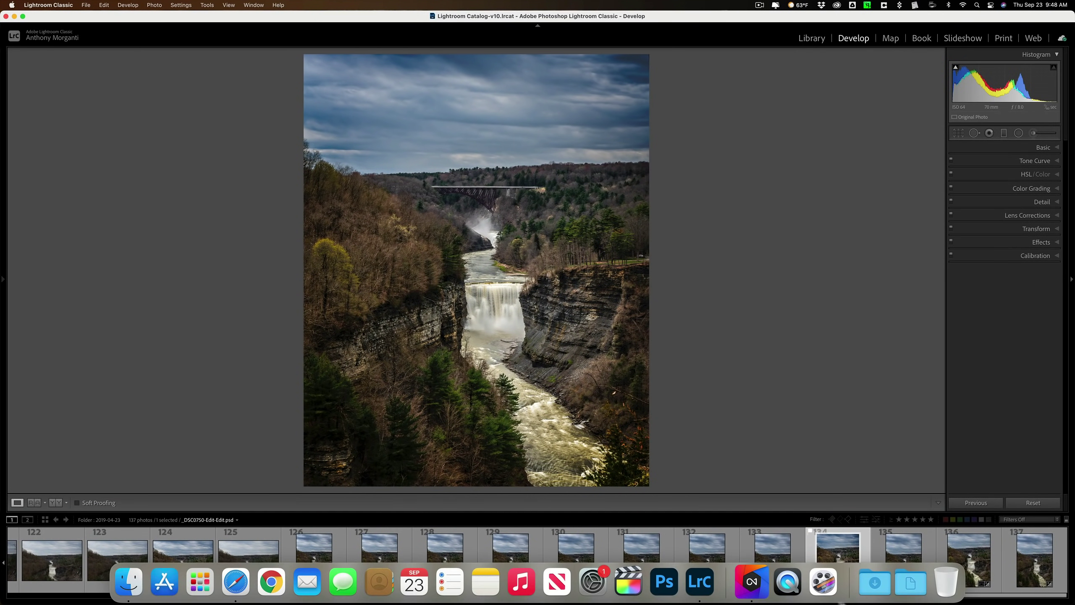
{"action": "left_click", "coordinate": [767, 591]}
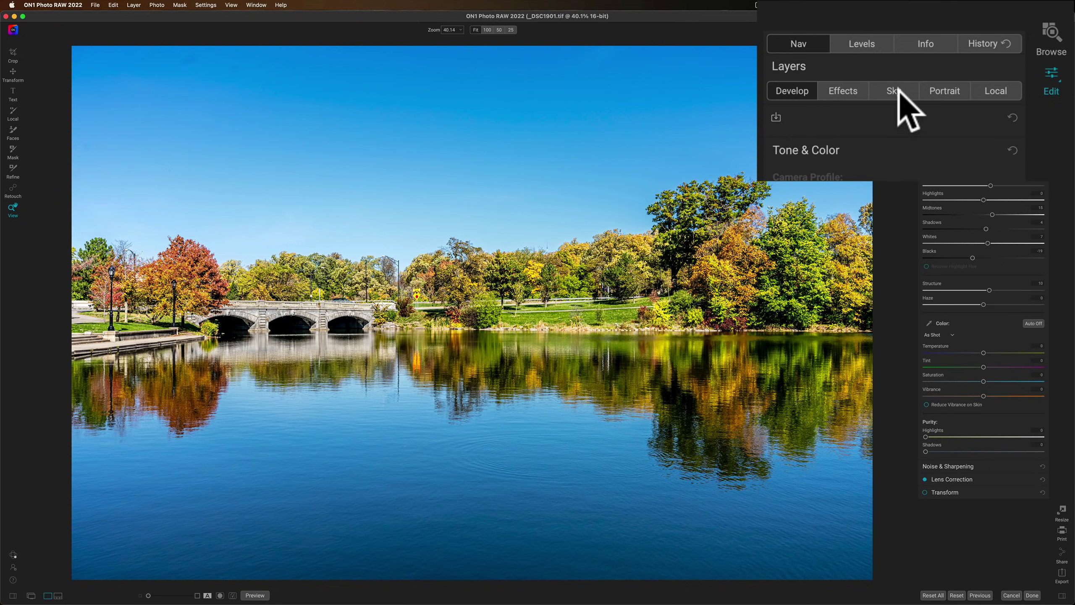
{"action": "left_click", "coordinate": [984, 68]}
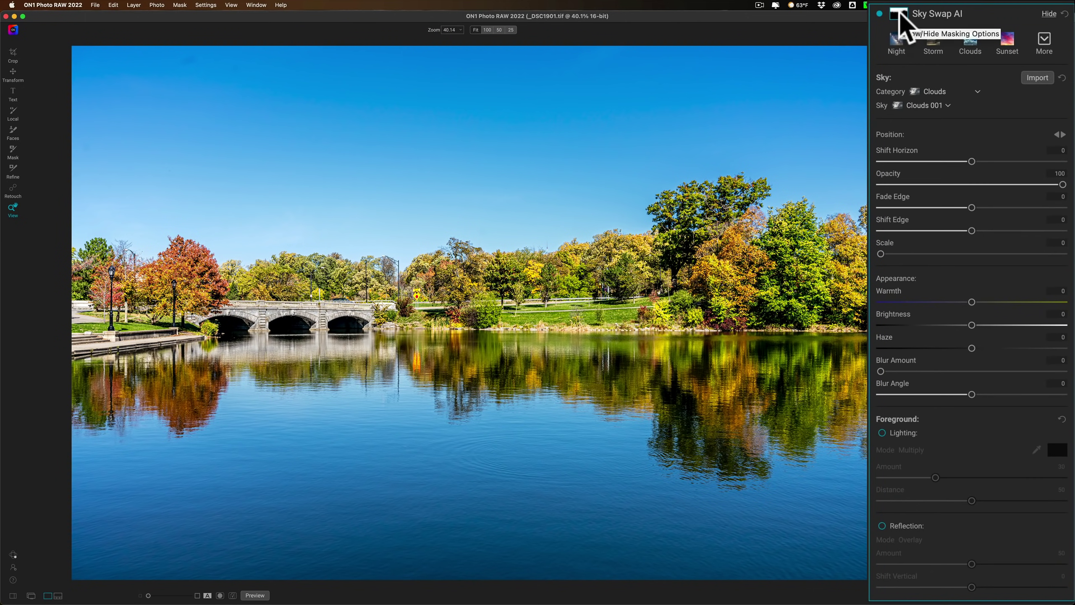
{"action": "left_click", "coordinate": [972, 39]}
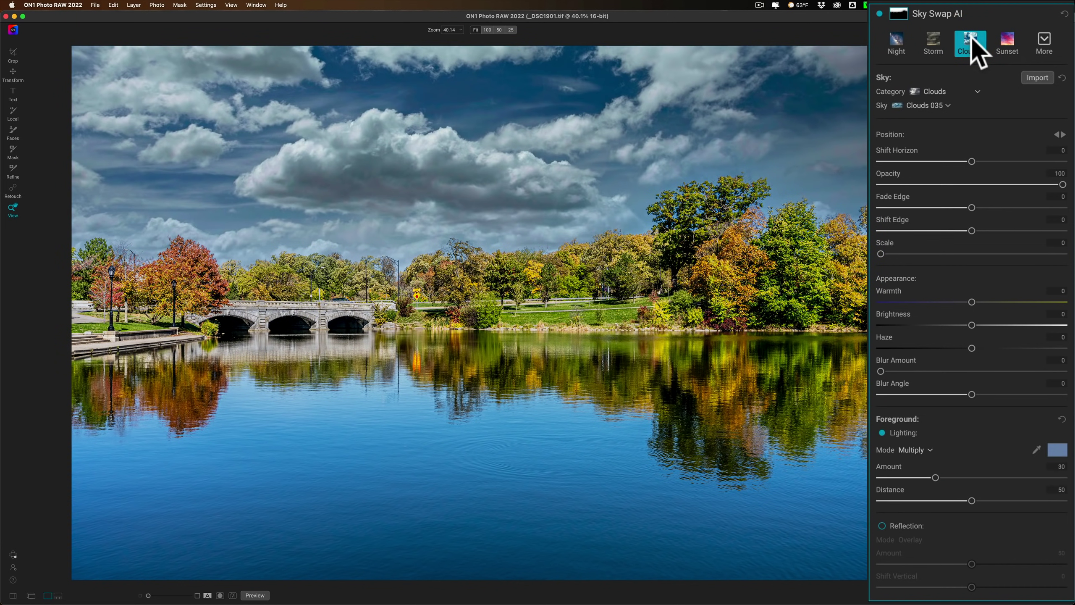
Replace the sky with Clouds 004 from the Clouds category and enable its reflection in the lake.
{"action": "left_click", "coordinate": [977, 90]}
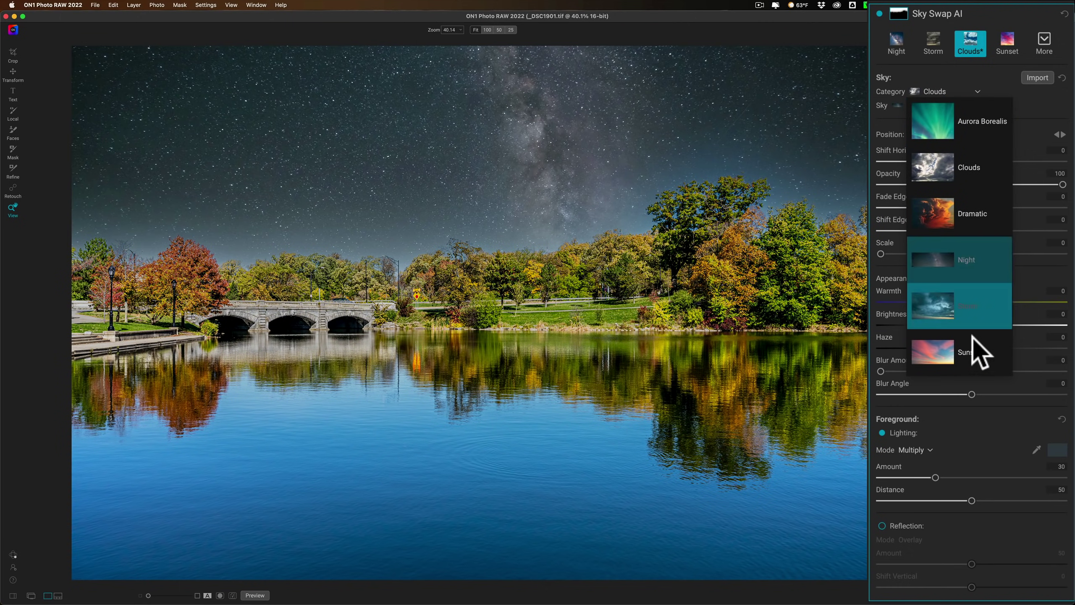
{"action": "left_click", "coordinate": [952, 168]}
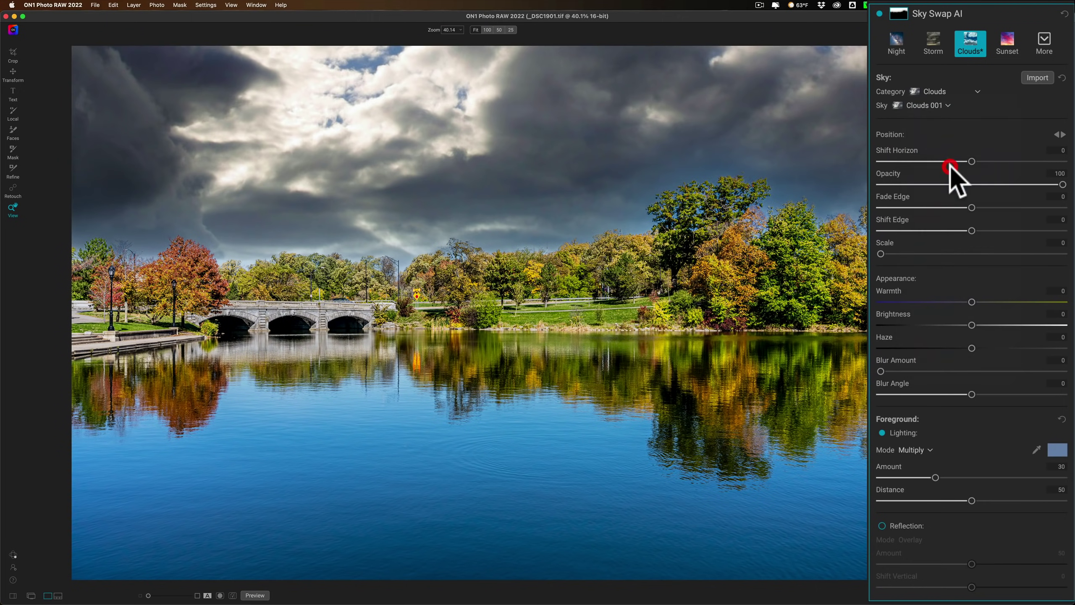
{"action": "left_click", "coordinate": [914, 105]}
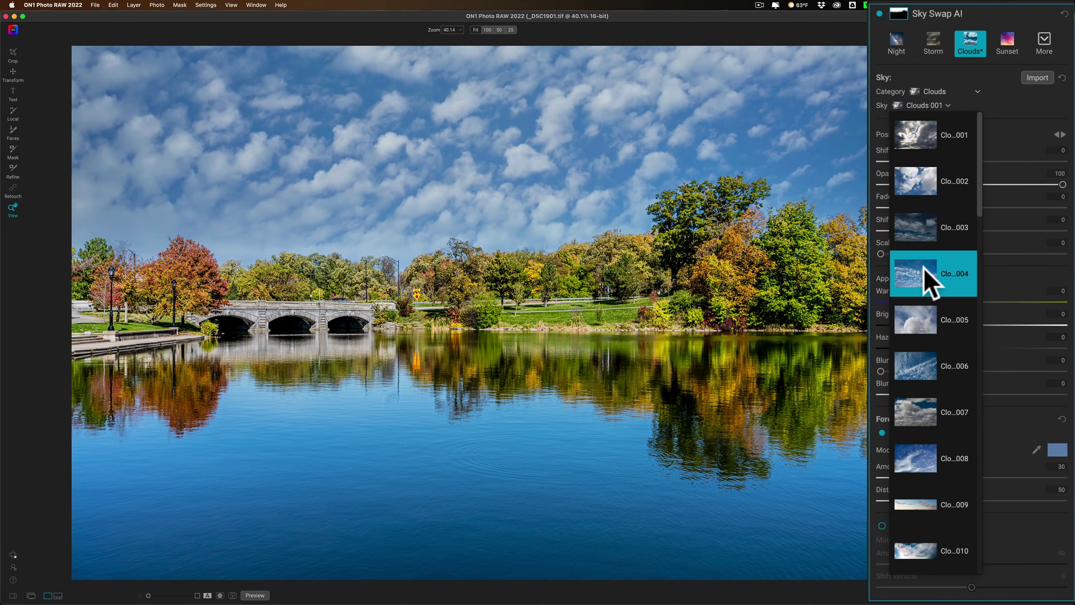
{"action": "left_click", "coordinate": [924, 267]}
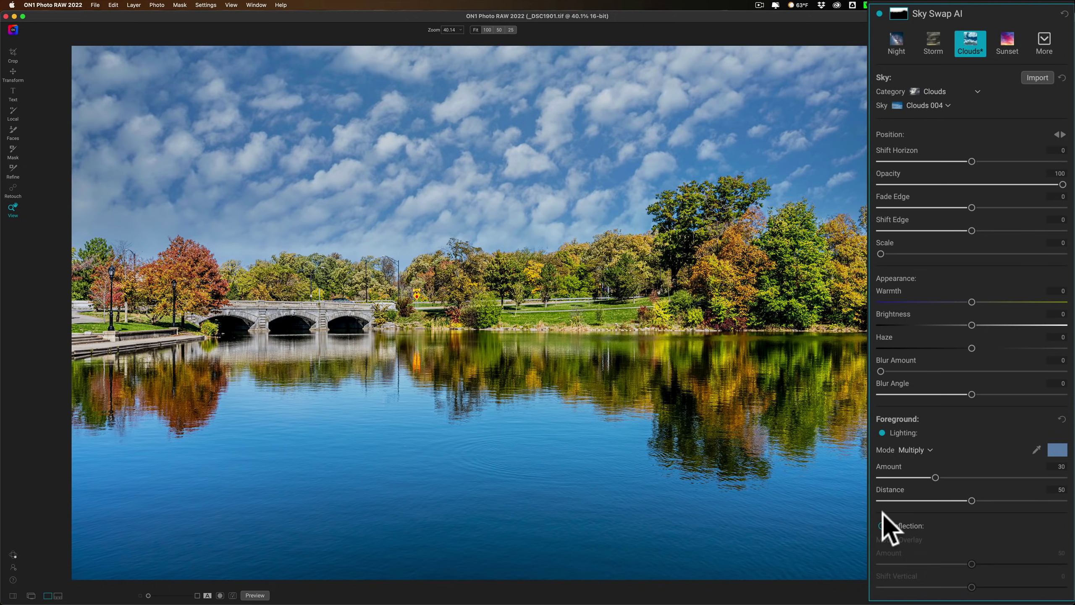
{"action": "left_click", "coordinate": [882, 525]}
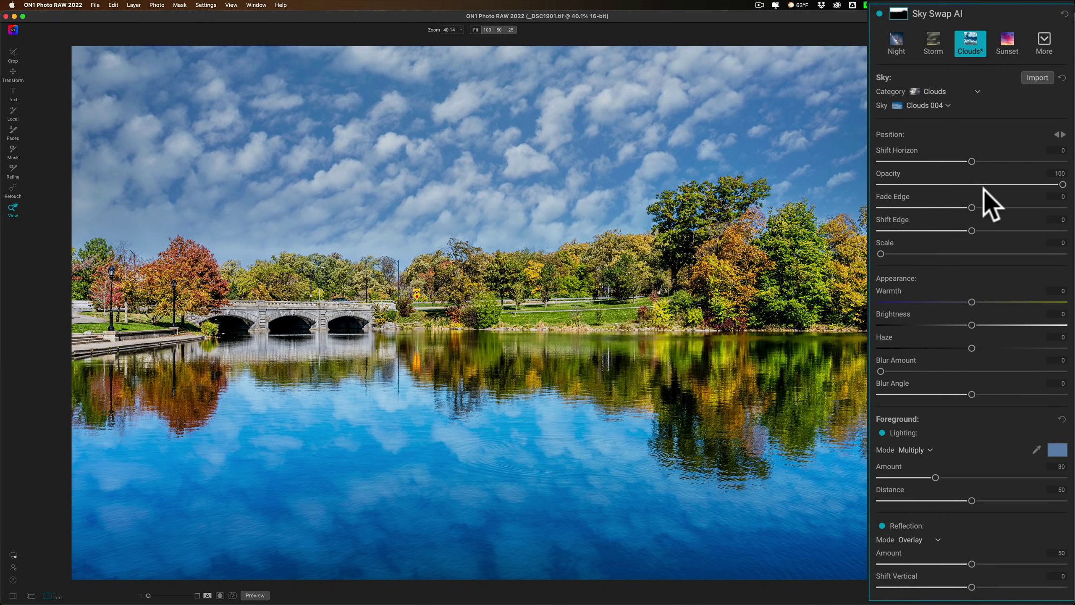
Set the new sky's Shift Horizon to 2 and Shift Edge to -30, keeping Scale at 0.
{"action": "mouse_move", "coordinate": [972, 162]}
{"action": "left_mouse_down"}
{"action": "mouse_move", "coordinate": [991, 163]}
{"action": "mouse_move", "coordinate": [972, 163]}
{"action": "left_mouse_up"}
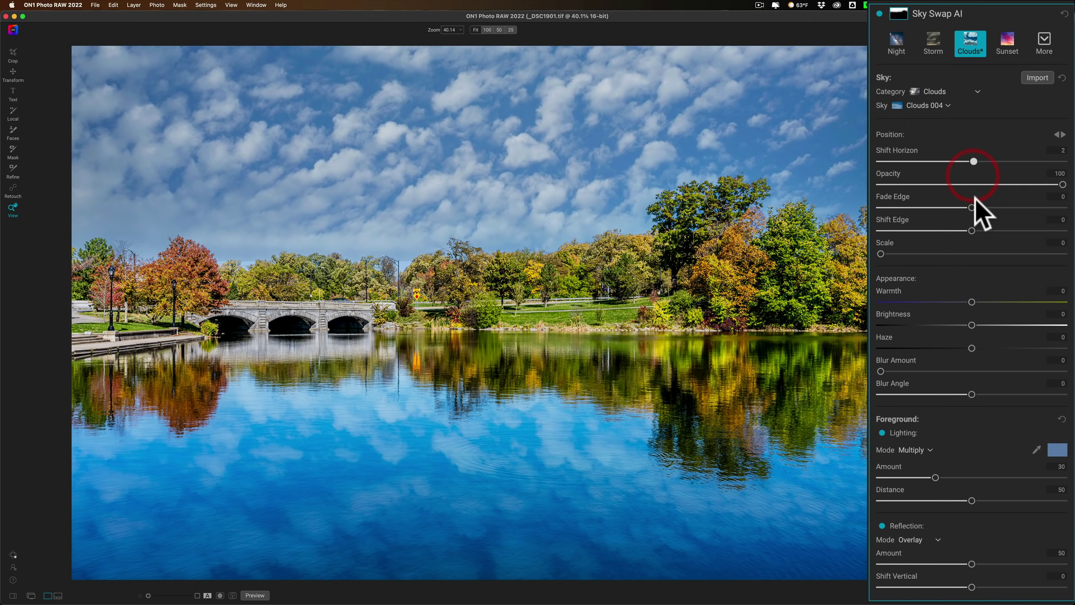
{"action": "left_click_drag", "start_coordinate": [971, 207], "coordinate": [945, 231]}
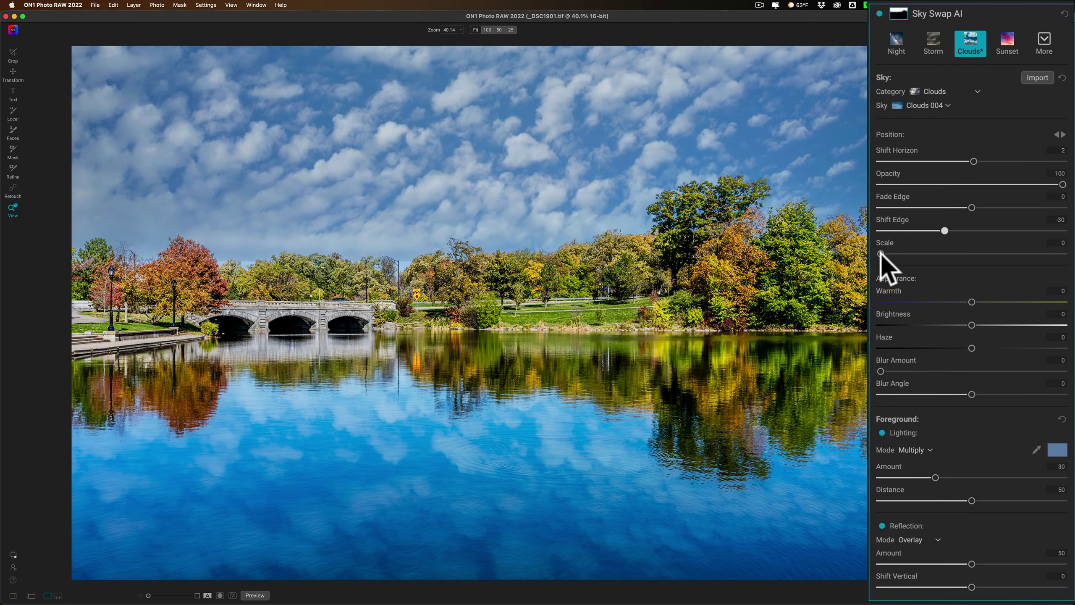
{"action": "left_click_drag", "start_coordinate": [880, 253], "coordinate": [897, 254]}
{"action": "double_click", "coordinate": [897, 254]}
Set the sky's Warmth to 17 and Brightness to -11, with Haze at 0.
{"action": "left_click_drag", "start_coordinate": [972, 301], "coordinate": [936, 346]}
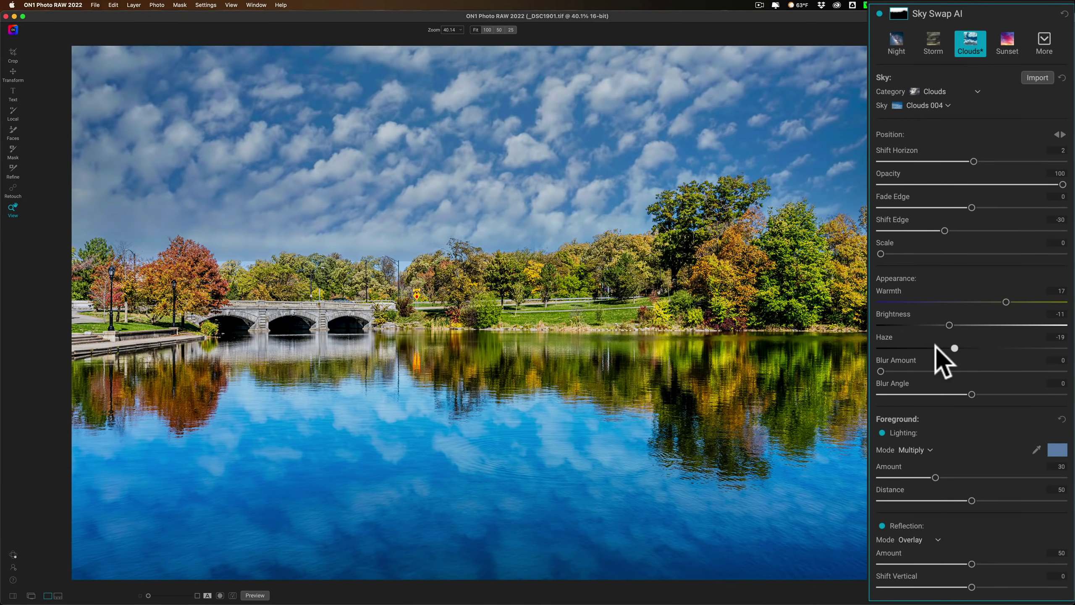
{"action": "double_click", "coordinate": [937, 346]}
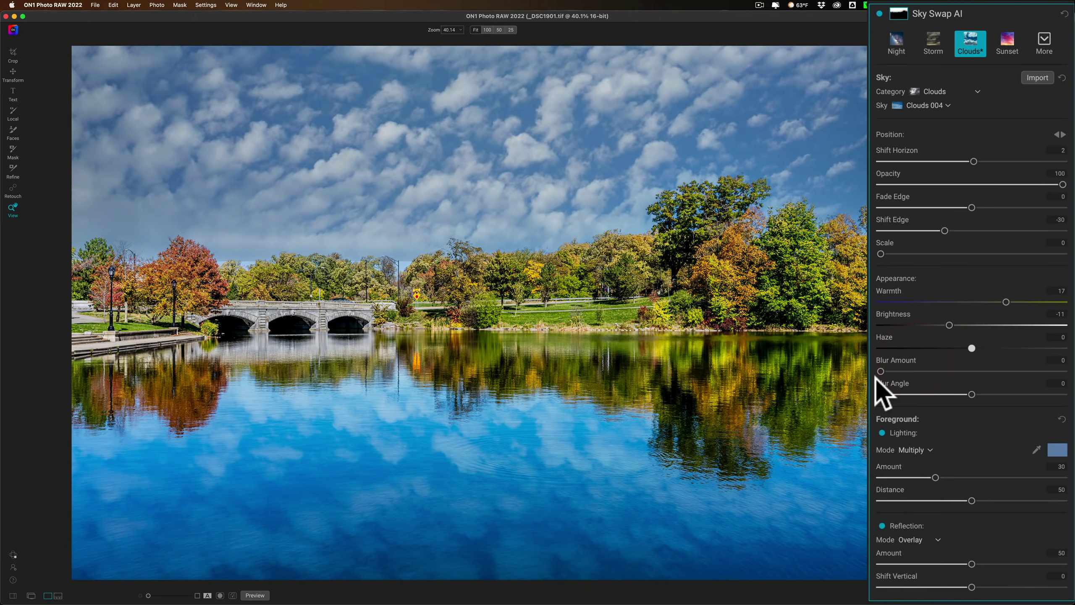
Try blurring the sky with a Blur Amount of 22 and a Blur Angle of -28, and reset both settings.
{"action": "left_click_drag", "start_coordinate": [881, 371], "coordinate": [927, 372]}
{"action": "left_click", "coordinate": [895, 307]}
{"action": "left_click_drag", "start_coordinate": [881, 371], "coordinate": [921, 371]}
{"action": "left_click", "coordinate": [974, 394]}
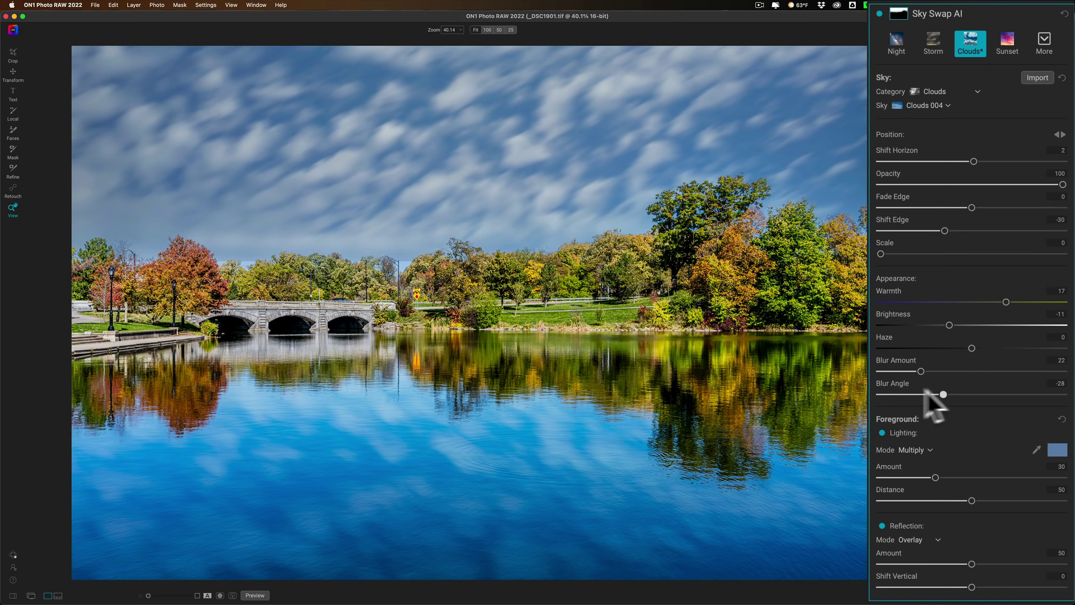
{"action": "left_click", "coordinate": [962, 392]}
{"action": "double_click", "coordinate": [961, 393]}
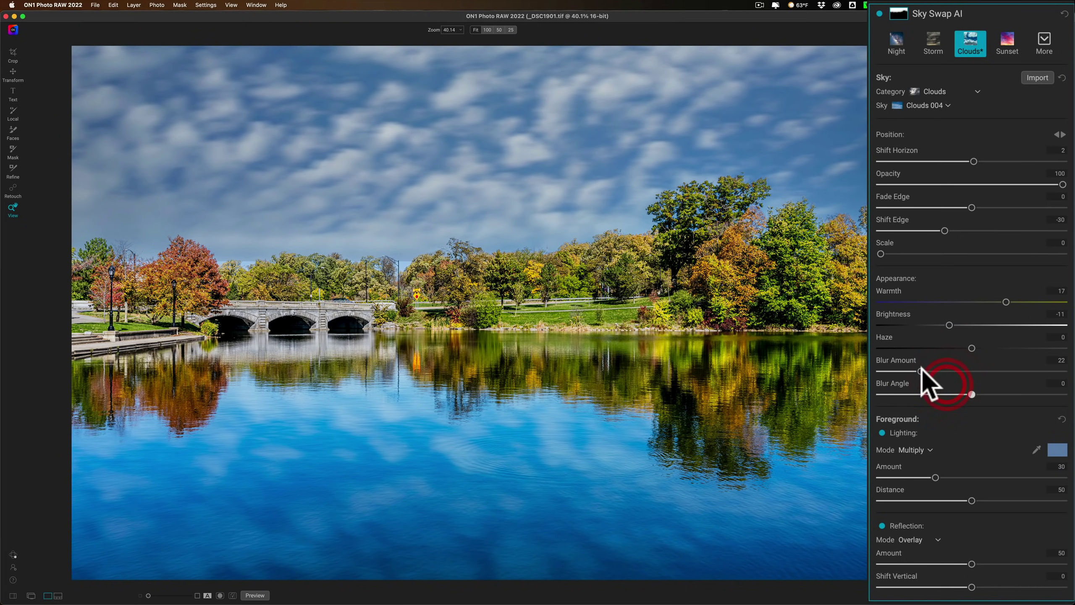
{"action": "double_click", "coordinate": [920, 371]}
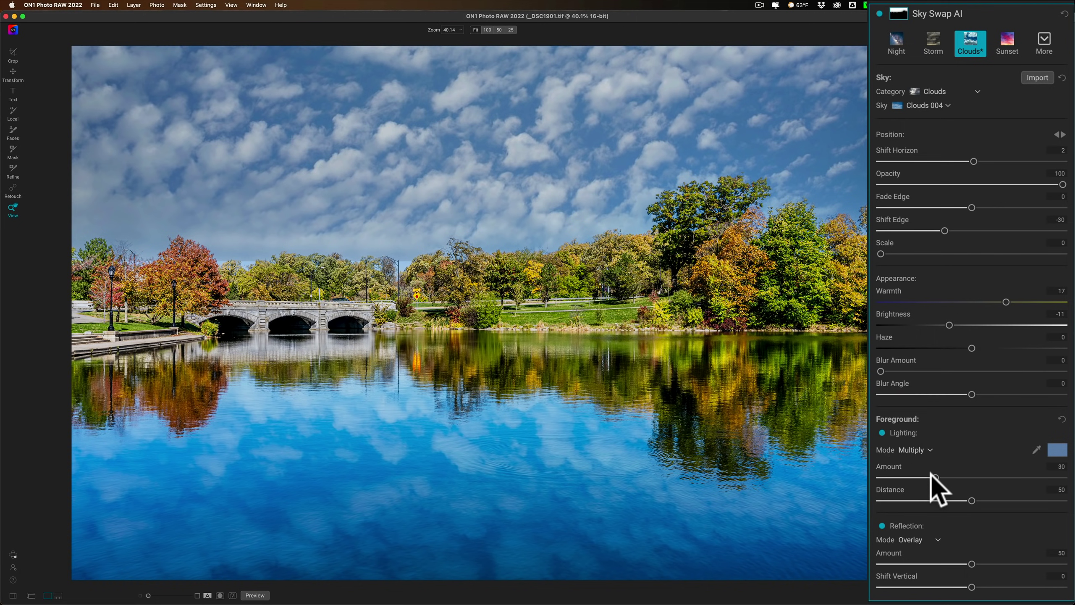
Set the foreground Lighting Amount to 22.
{"action": "left_click_drag", "start_coordinate": [951, 474], "coordinate": [919, 474]}
{"action": "left_click", "coordinate": [920, 476]}
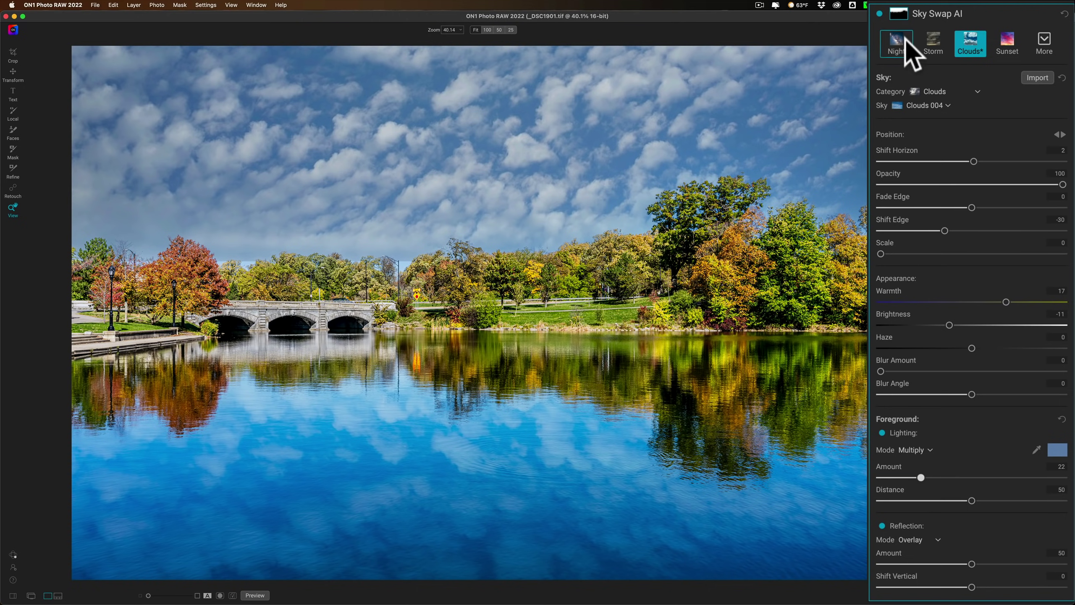
Show the Sky Swap AI masking options and shift the sky's horizon slightly back toward its default position.
{"action": "left_click", "coordinate": [900, 14]}
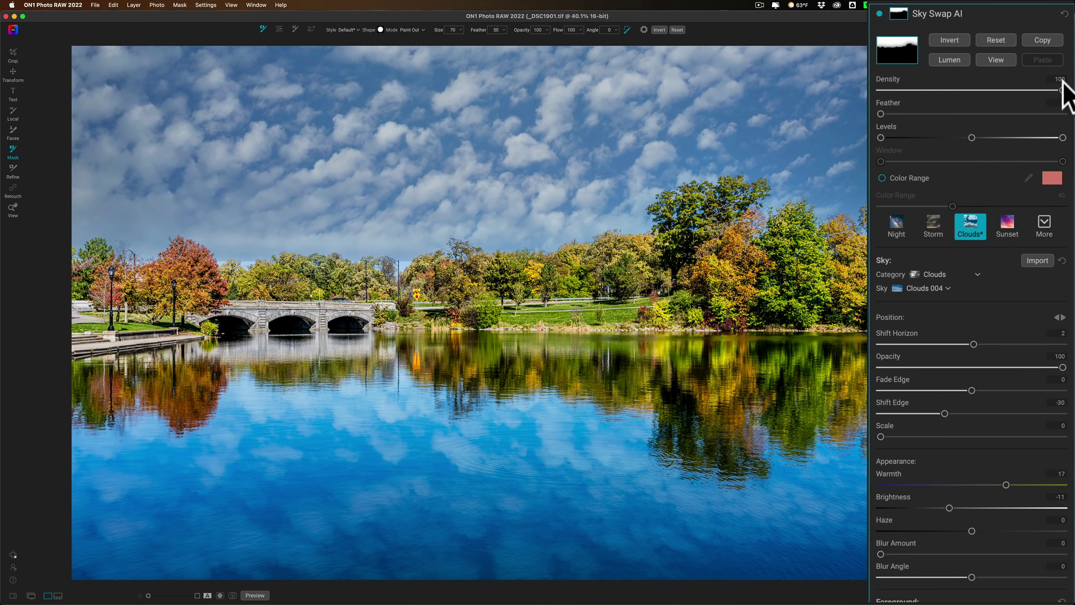
{"action": "mouse_move", "coordinate": [1063, 90]}
{"action": "left_mouse_down"}
{"action": "mouse_move", "coordinate": [963, 91]}
{"action": "mouse_move", "coordinate": [1065, 91]}
{"action": "left_mouse_up"}
{"action": "left_click_drag", "start_coordinate": [973, 344], "coordinate": [971, 292]}
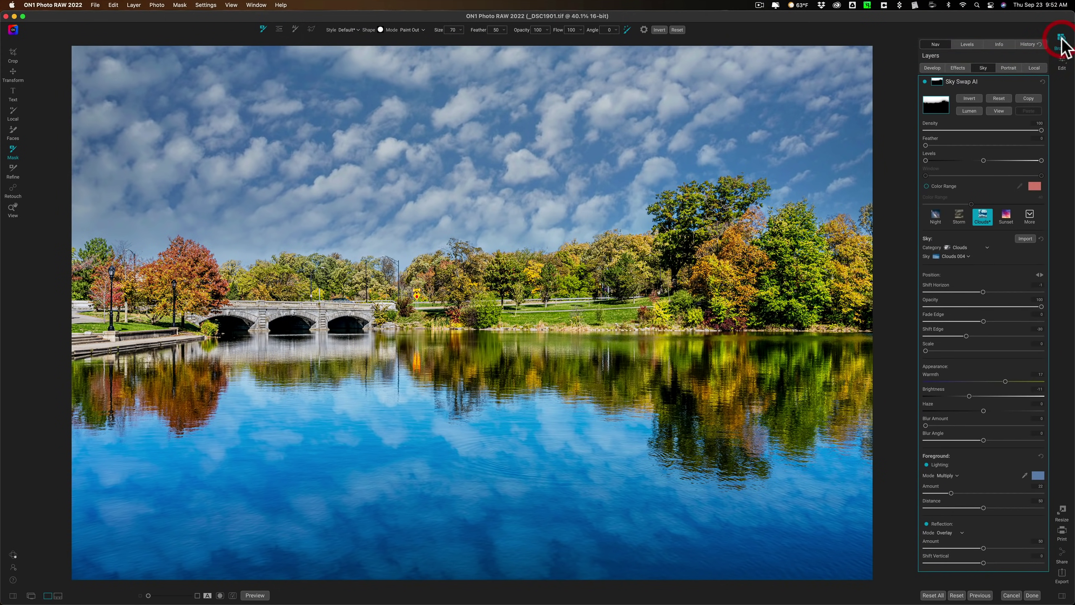
Open the snowy harbor skyline photo _DSC0039.nef for editing.
{"action": "left_click", "coordinate": [1061, 43]}
{"action": "left_click", "coordinate": [226, 80]}
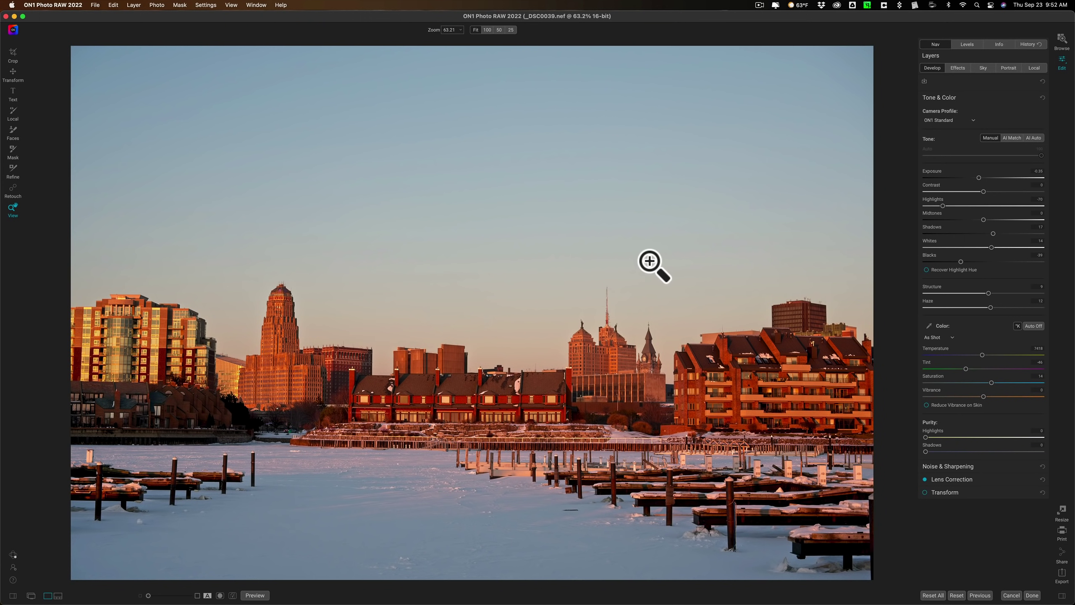
Replace the harbor skyline's plain sky with the Clouds 035 sky and examine the tower's top up close.
{"action": "left_click", "coordinate": [983, 66]}
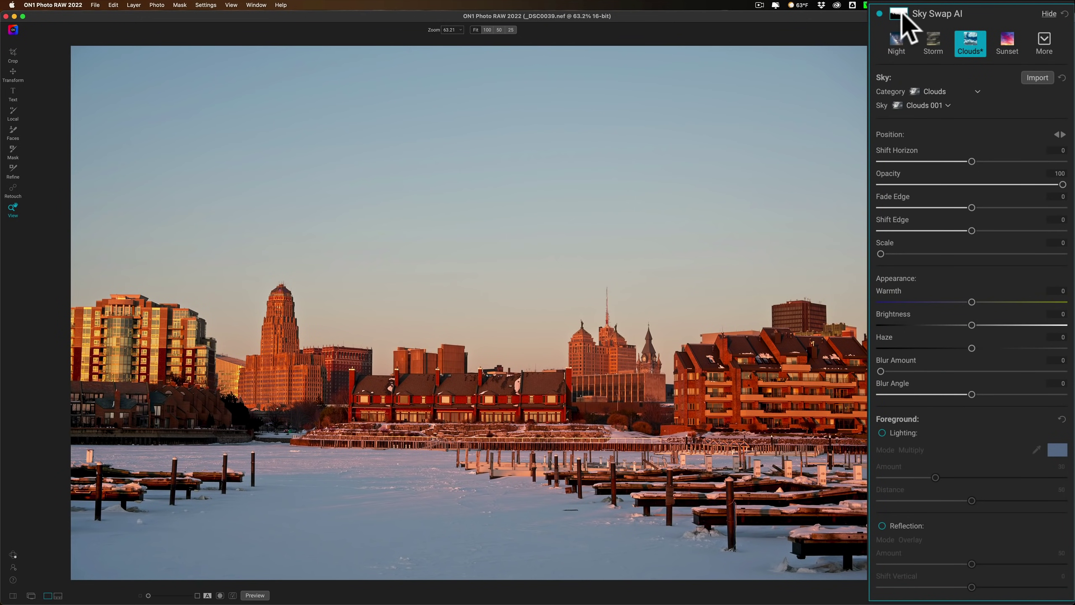
{"action": "left_click", "coordinate": [971, 45]}
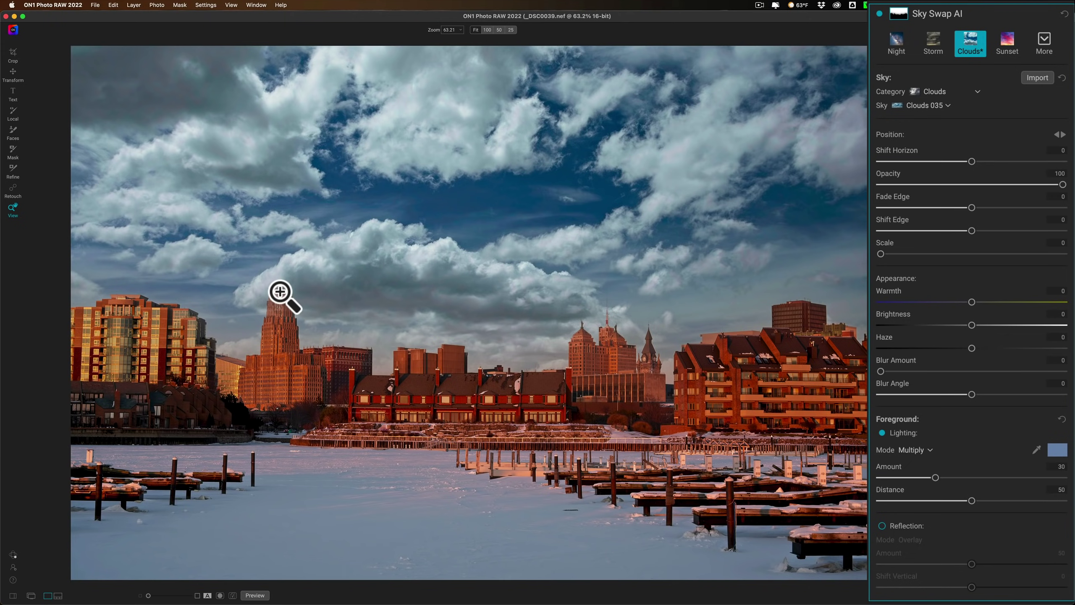
{"action": "left_click", "coordinate": [280, 293]}
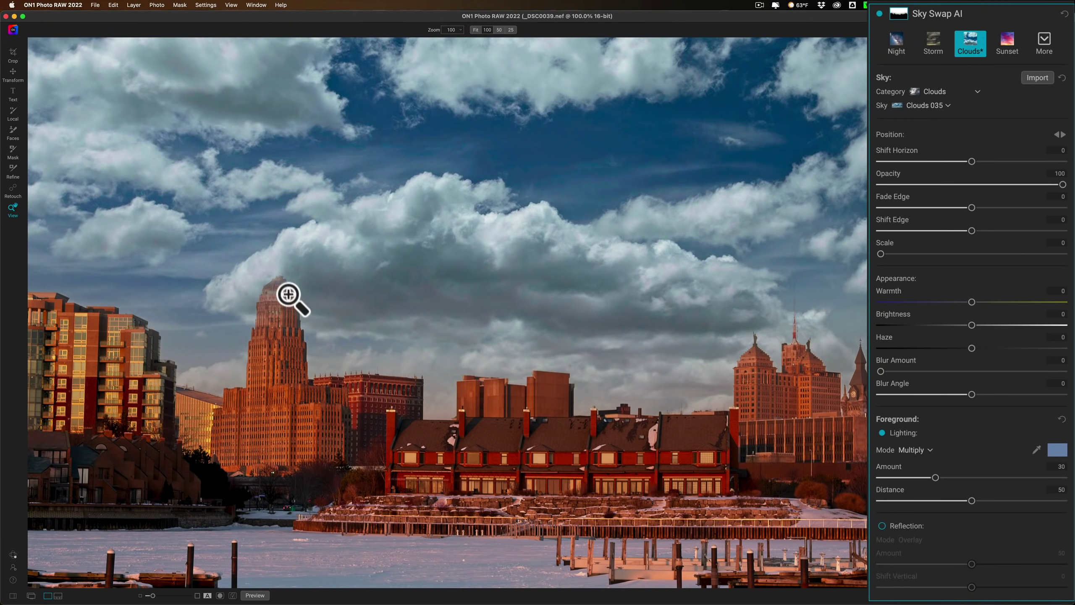
{"action": "left_click", "coordinate": [282, 291]}
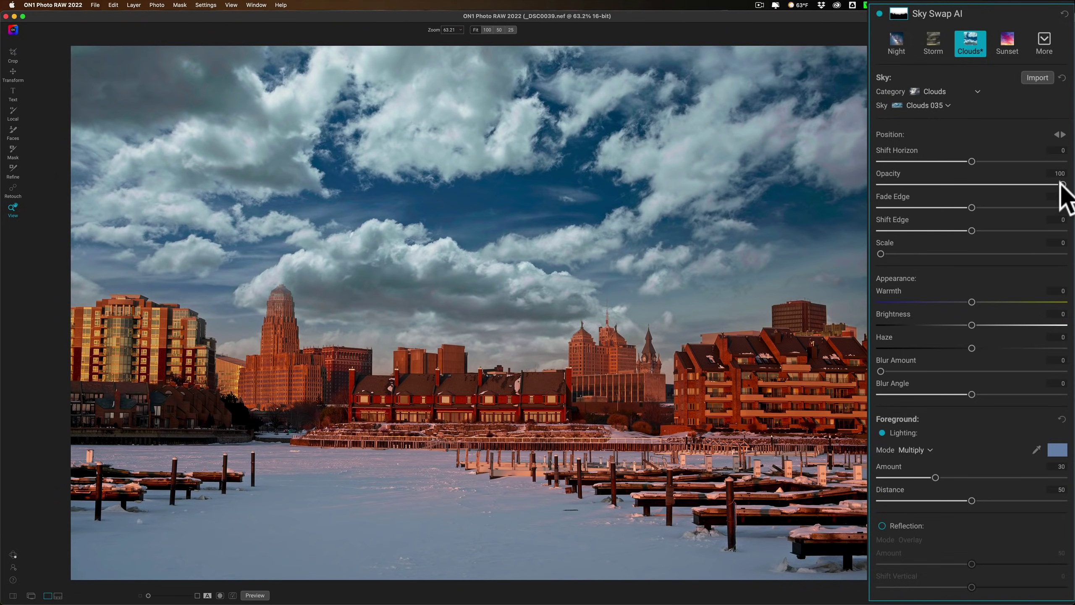
Set the replacement sky's Fade Edge to 100 and move Shift Edge slightly below zero.
{"action": "mouse_move", "coordinate": [1060, 184]}
{"action": "left_mouse_down"}
{"action": "mouse_move", "coordinate": [938, 184]}
{"action": "mouse_move", "coordinate": [1063, 184]}
{"action": "left_mouse_up"}
{"action": "left_click_drag", "start_coordinate": [972, 207], "coordinate": [1062, 207]}
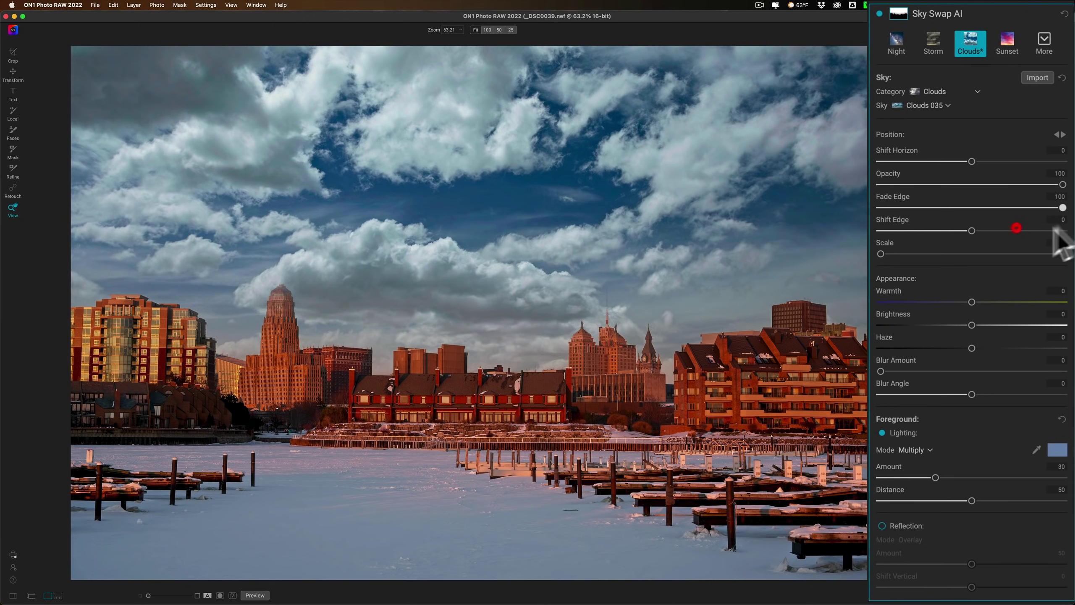
{"action": "mouse_move", "coordinate": [972, 231]}
{"action": "left_mouse_down"}
{"action": "mouse_move", "coordinate": [1065, 231]}
{"action": "mouse_move", "coordinate": [962, 229]}
{"action": "left_mouse_up"}
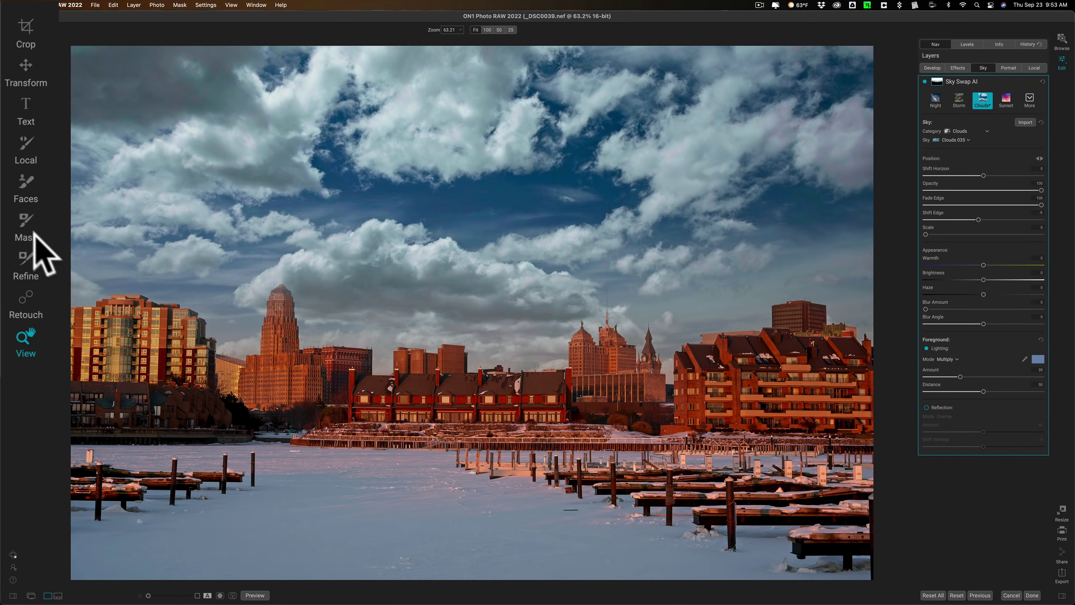
Paint the replacement sky out of the tall tower's top with the masking brush in Paint Out mode.
{"action": "left_click", "coordinate": [24, 221]}
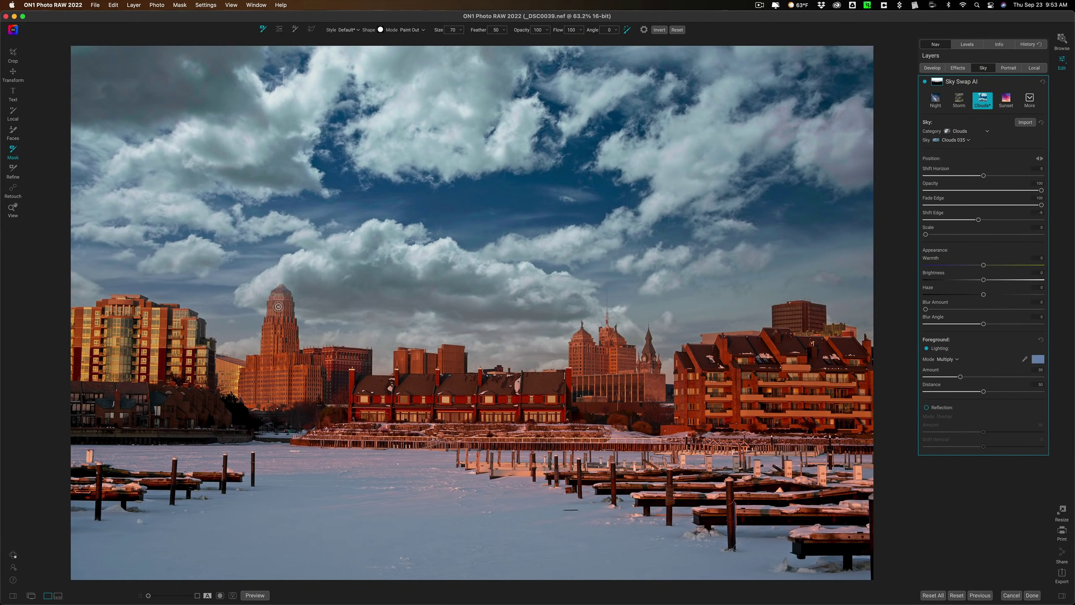
{"action": "key", "text": "bracketright"}
{"action": "key", "text": "bracketleft"}
{"action": "left_click", "coordinate": [284, 292]}
{"action": "left_click", "coordinate": [277, 298]}
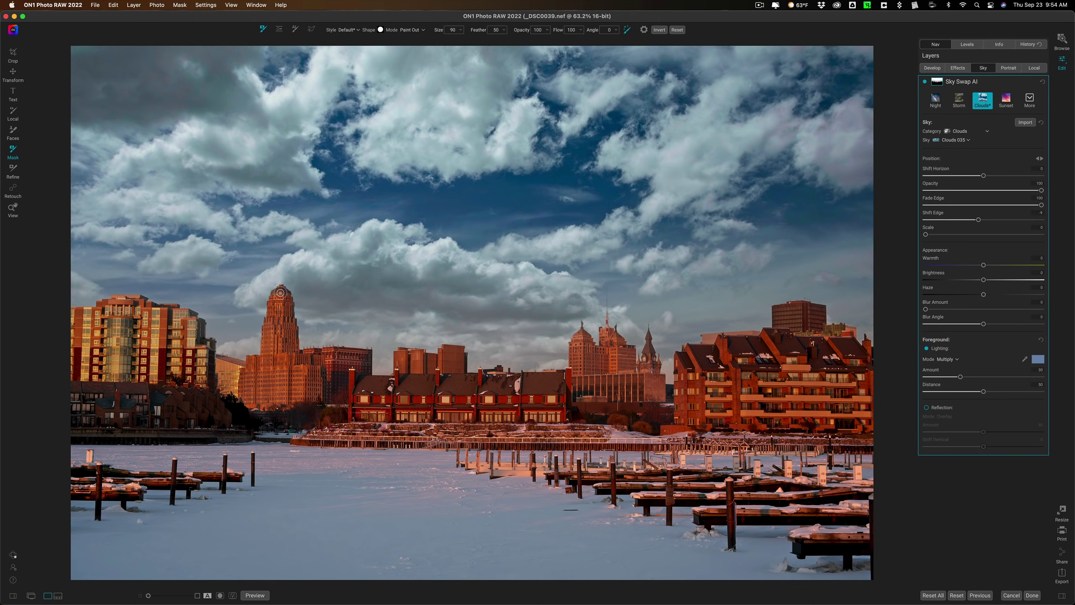
{"action": "left_click", "coordinate": [281, 292]}
{"action": "key", "text": "bracketleft"}
{"action": "key", "text": "bracketleft"}
{"action": "left_click", "coordinate": [281, 291]}
{"action": "left_click", "coordinate": [13, 208]}
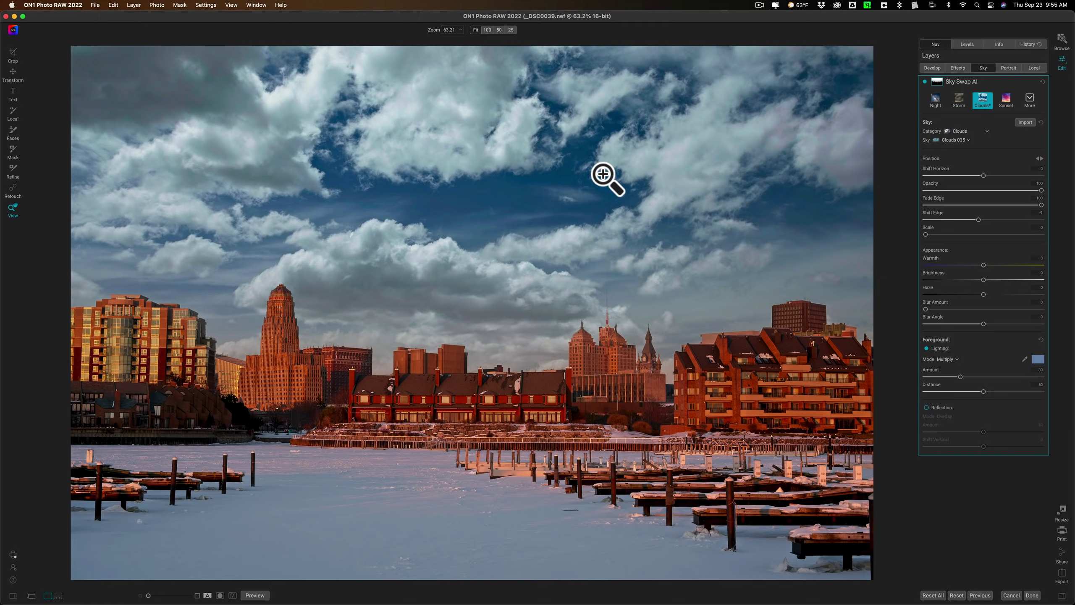
Check which third-party plug-in filters are available for the layer.
{"action": "left_click", "coordinate": [136, 5]}
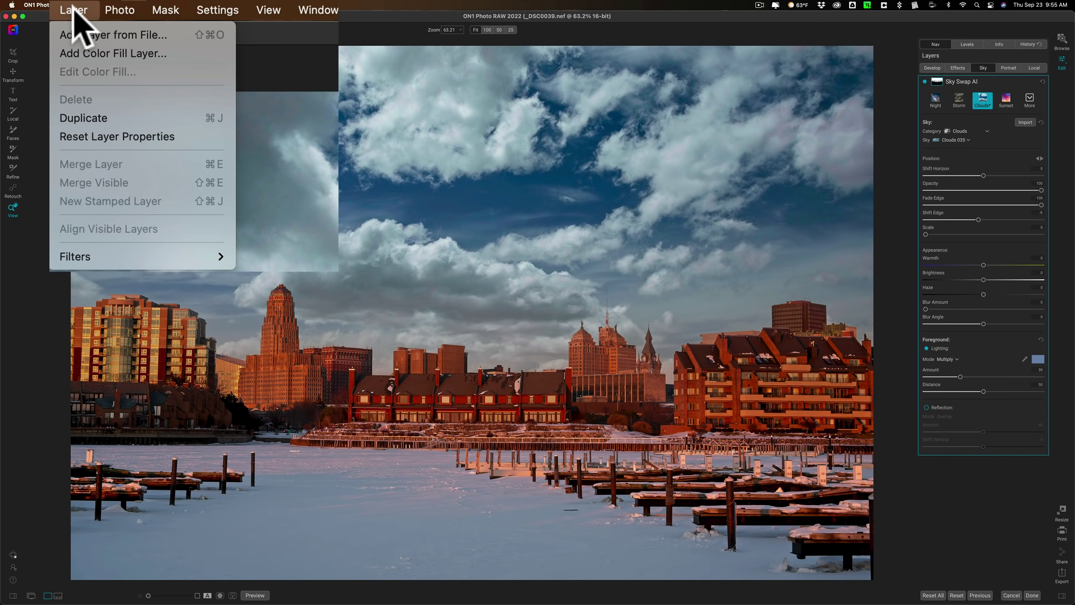
{"action": "mouse_move", "coordinate": [129, 254]}
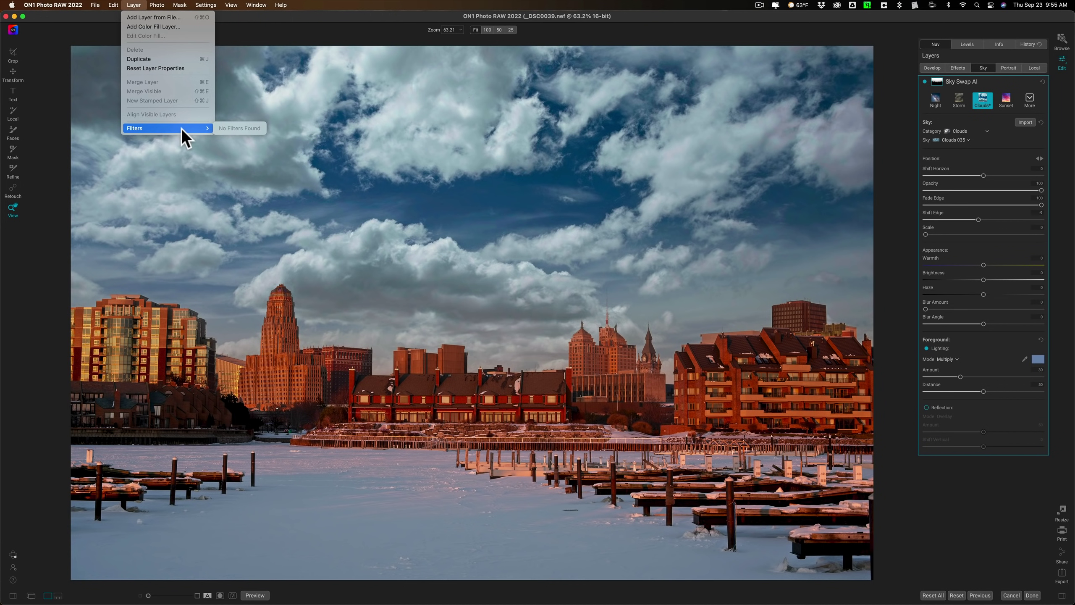
{"action": "left_click", "coordinate": [93, 29]}
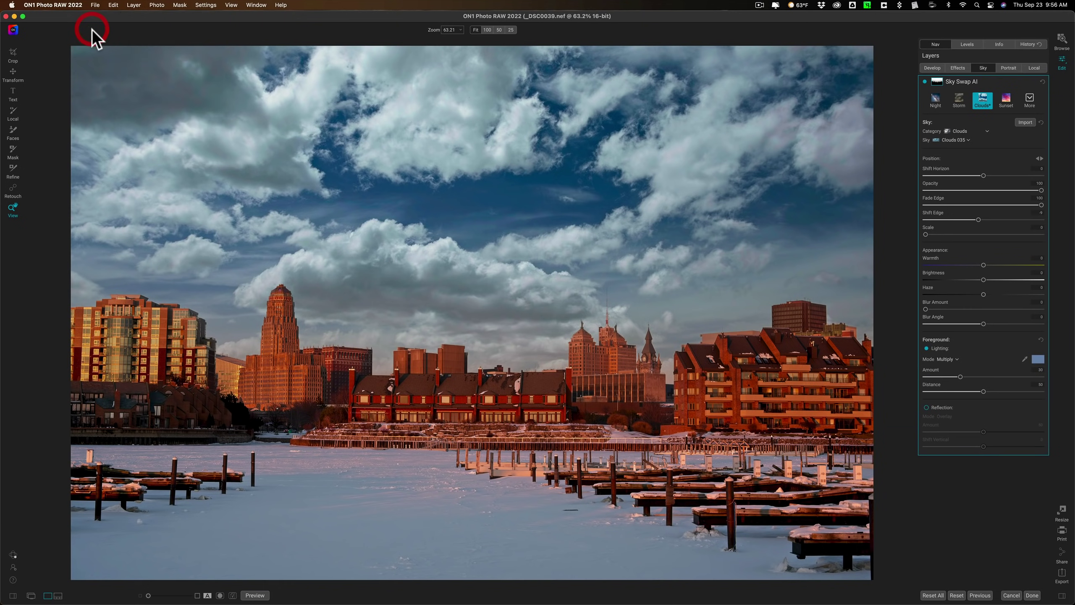
Open the plug-in preferences and view the default third-party plug-in folder, PhotoshopPlugins.
{"action": "left_click", "coordinate": [58, 6]}
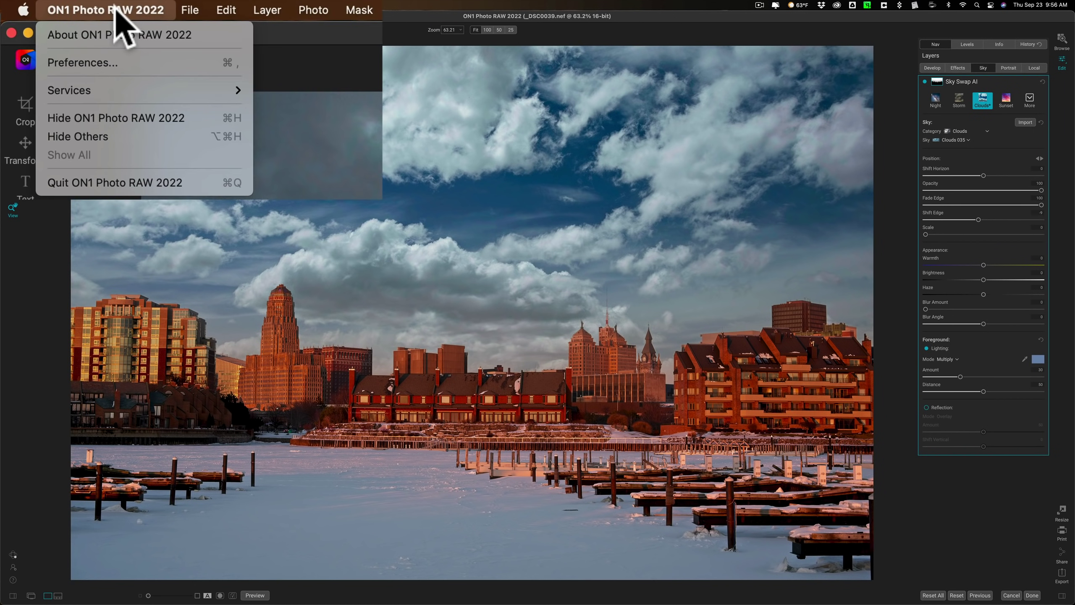
{"action": "mouse_move", "coordinate": [218, 8]}
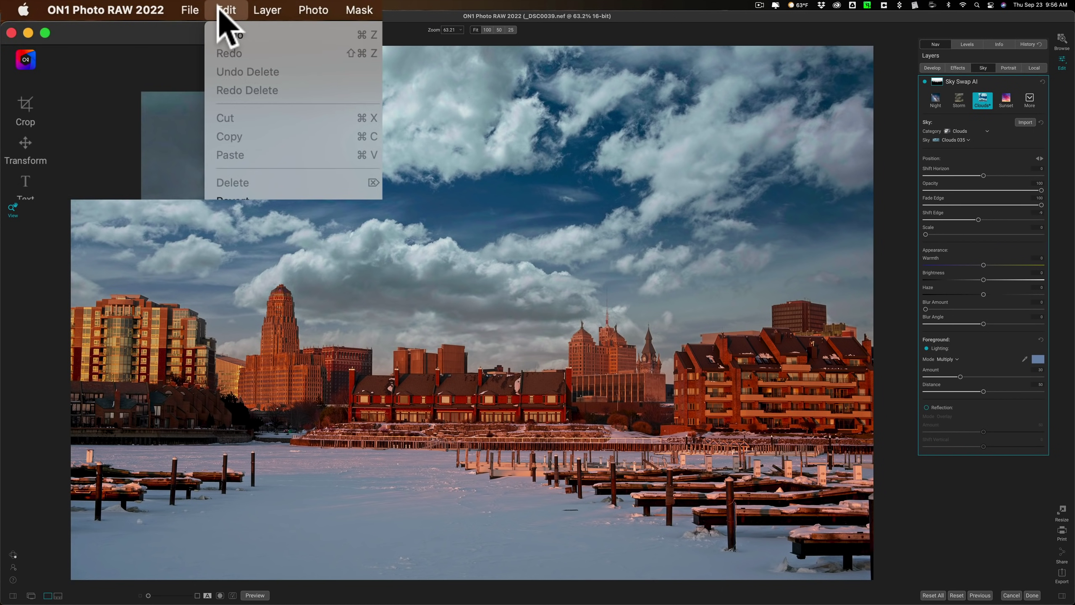
{"action": "mouse_move", "coordinate": [87, 10]}
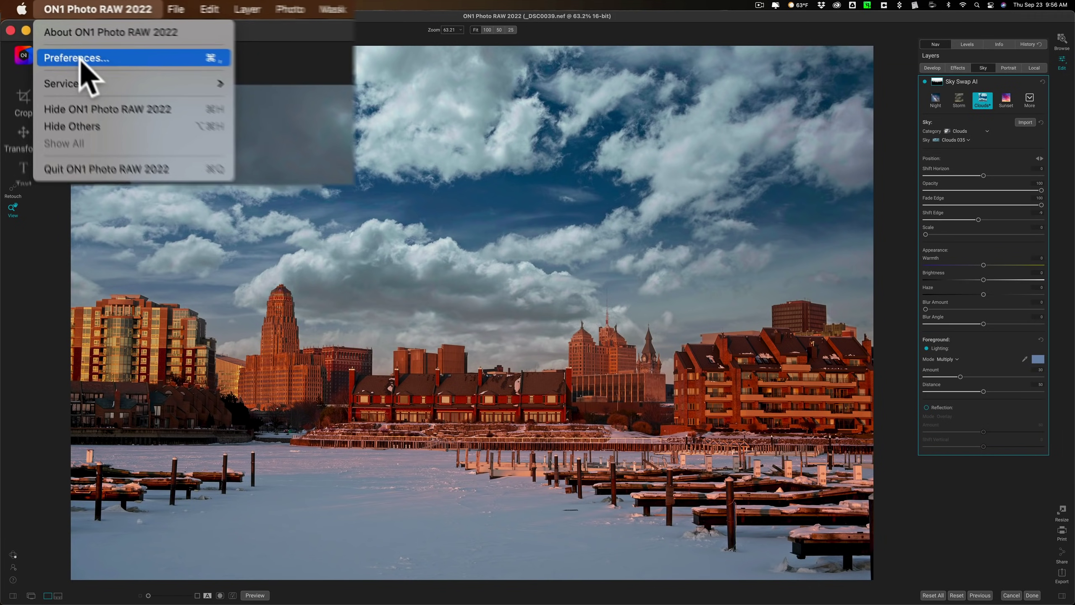
{"action": "left_click", "coordinate": [43, 31]}
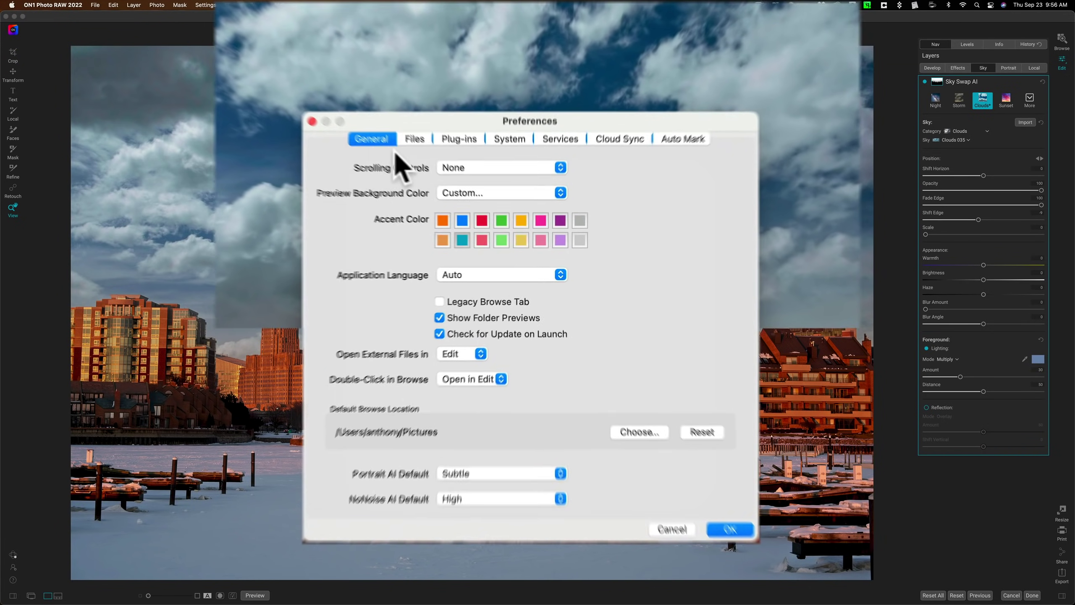
{"action": "left_click", "coordinate": [514, 253]}
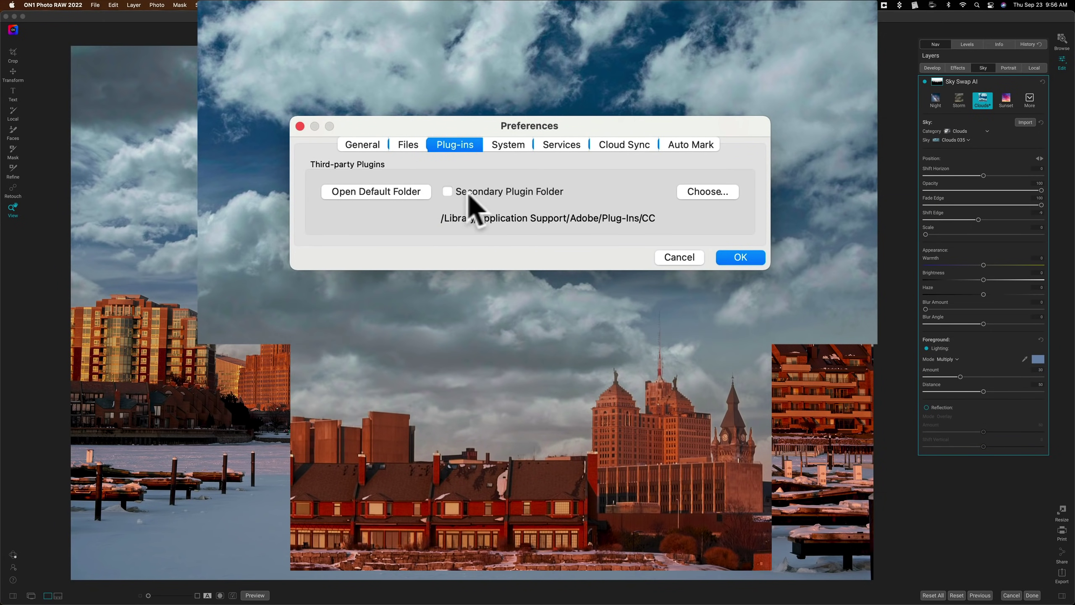
{"action": "left_click", "coordinate": [386, 192]}
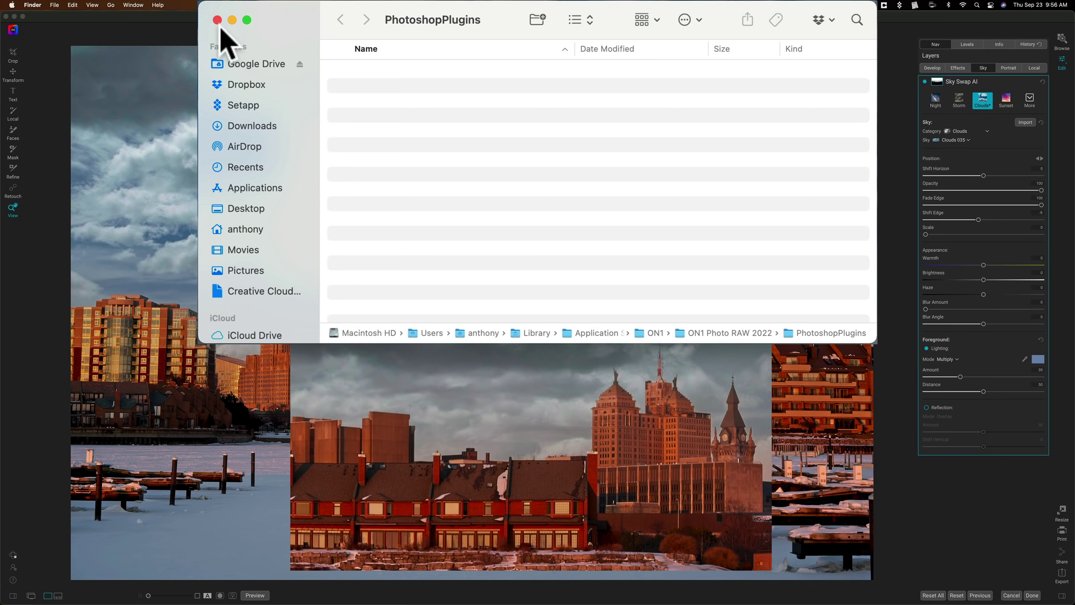
{"action": "left_click", "coordinate": [217, 19]}
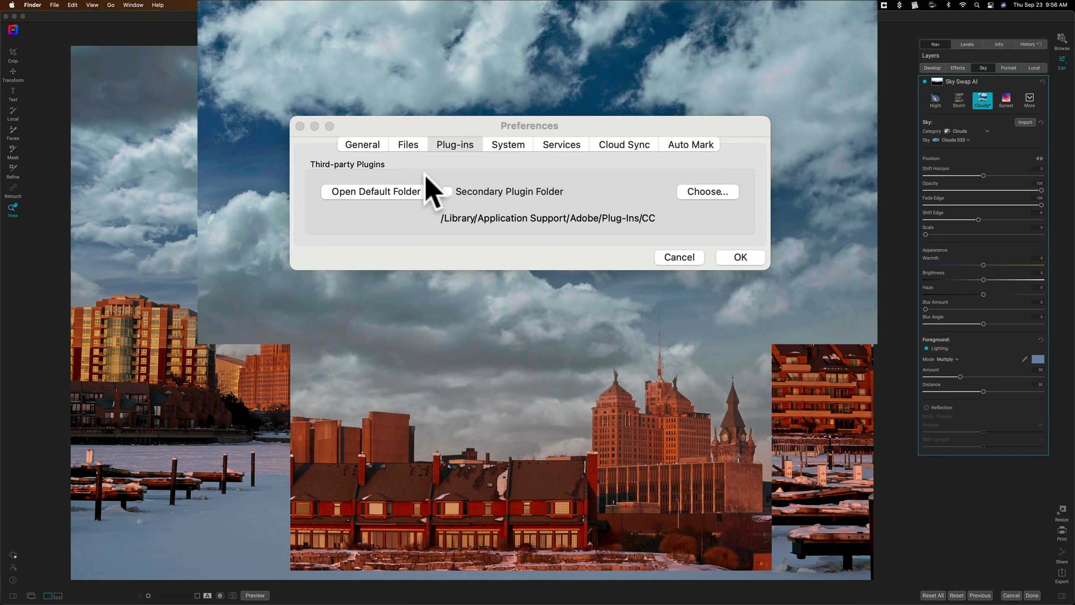
Enable the secondary plug-in folder /Library/Application Support/Adobe/Plug-Ins/CC and save the preferences.
{"action": "left_click", "coordinate": [449, 192]}
{"action": "left_click", "coordinate": [448, 191]}
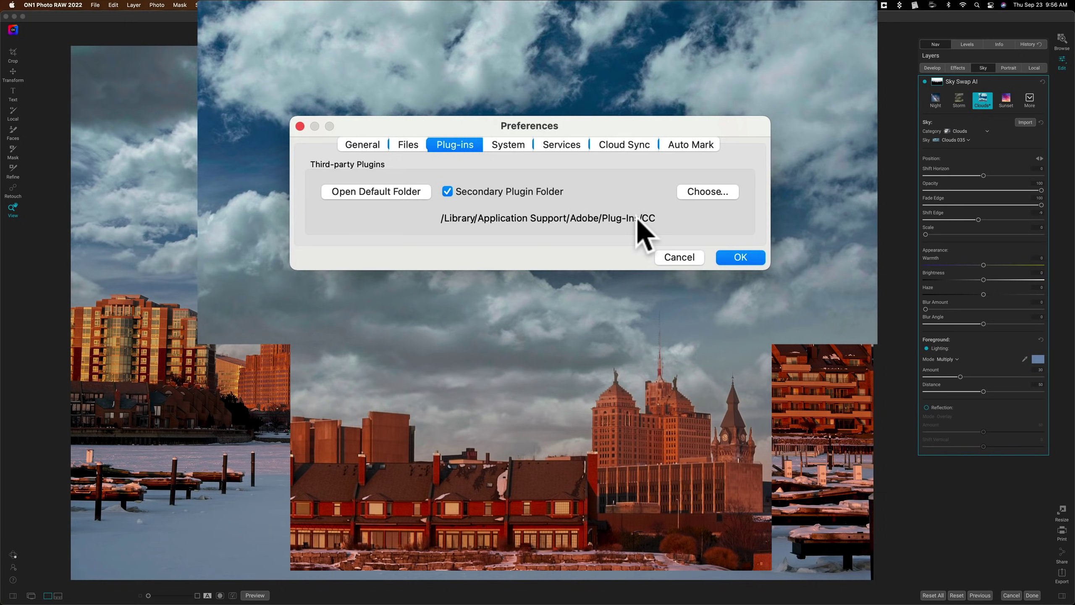
{"action": "left_click", "coordinate": [696, 193]}
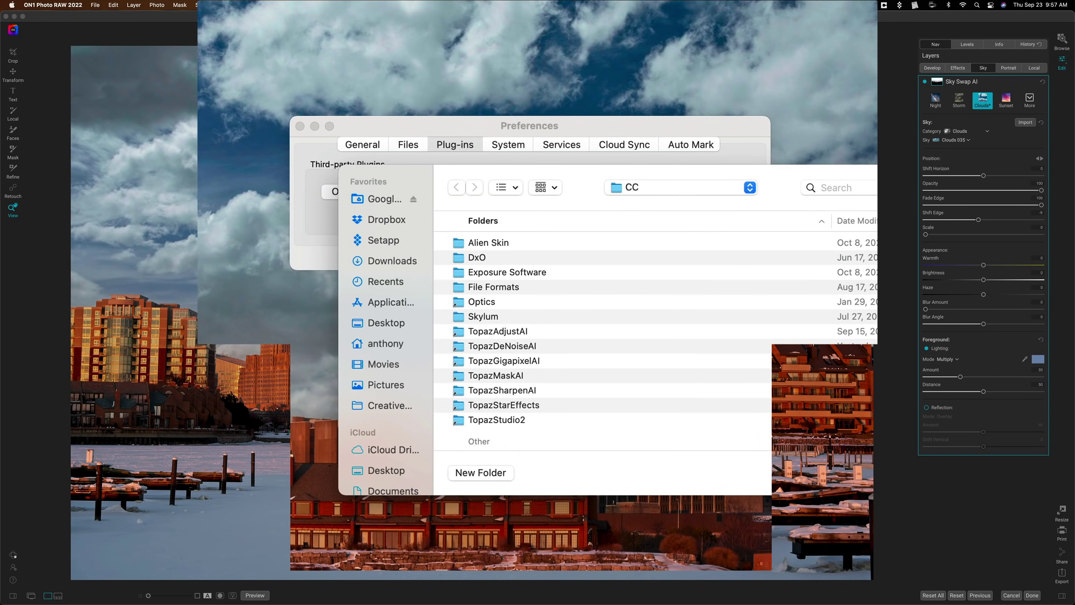
{"action": "key", "text": "Return"}
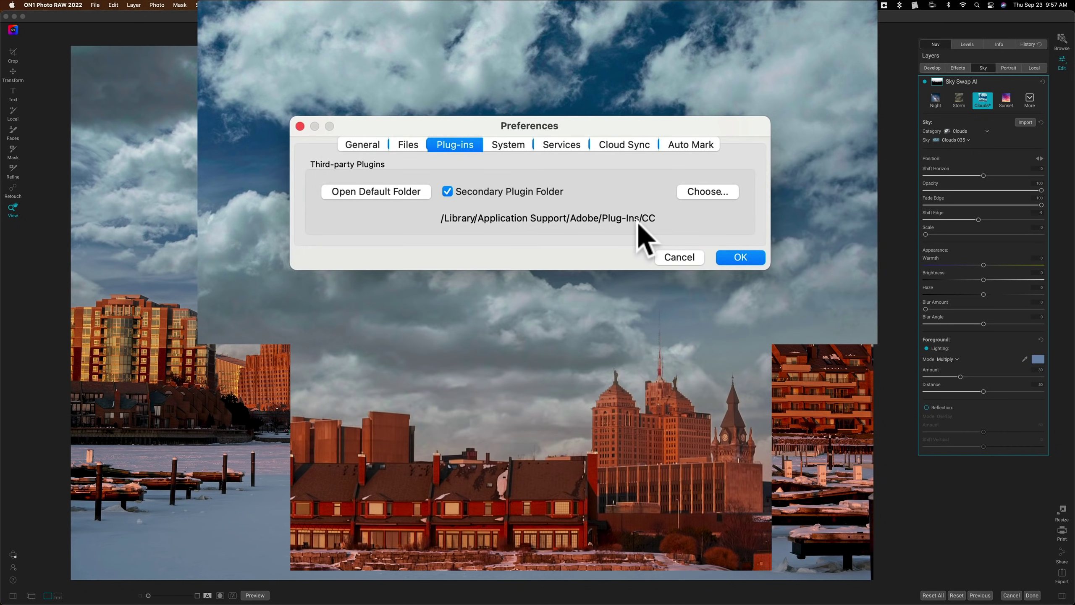
{"action": "left_click", "coordinate": [739, 258]}
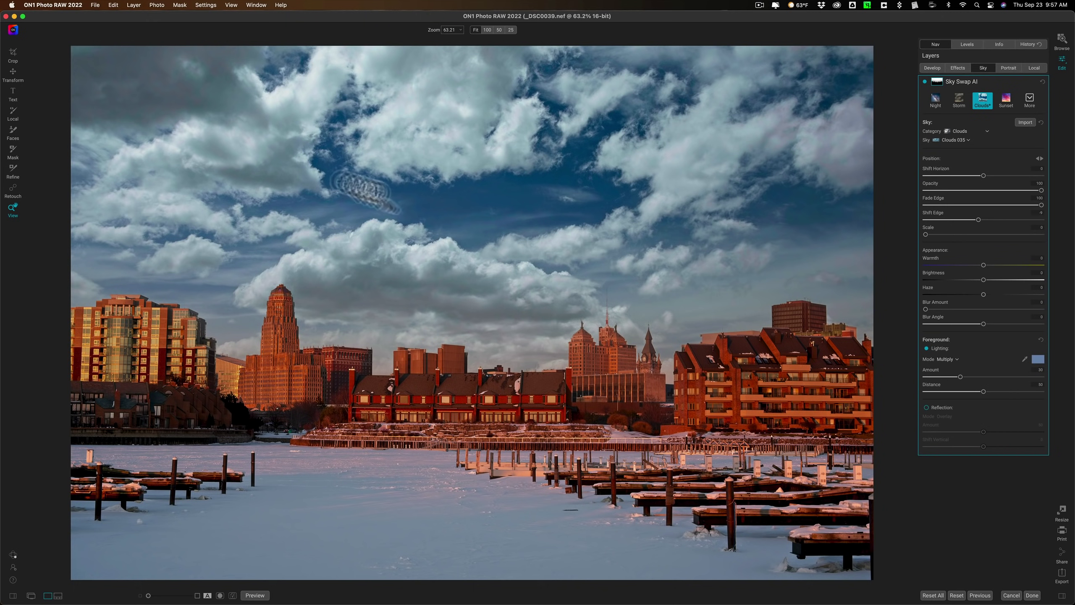
Recheck the layer's filter list after adding the secondary plug-in folder.
{"action": "left_click", "coordinate": [135, 5]}
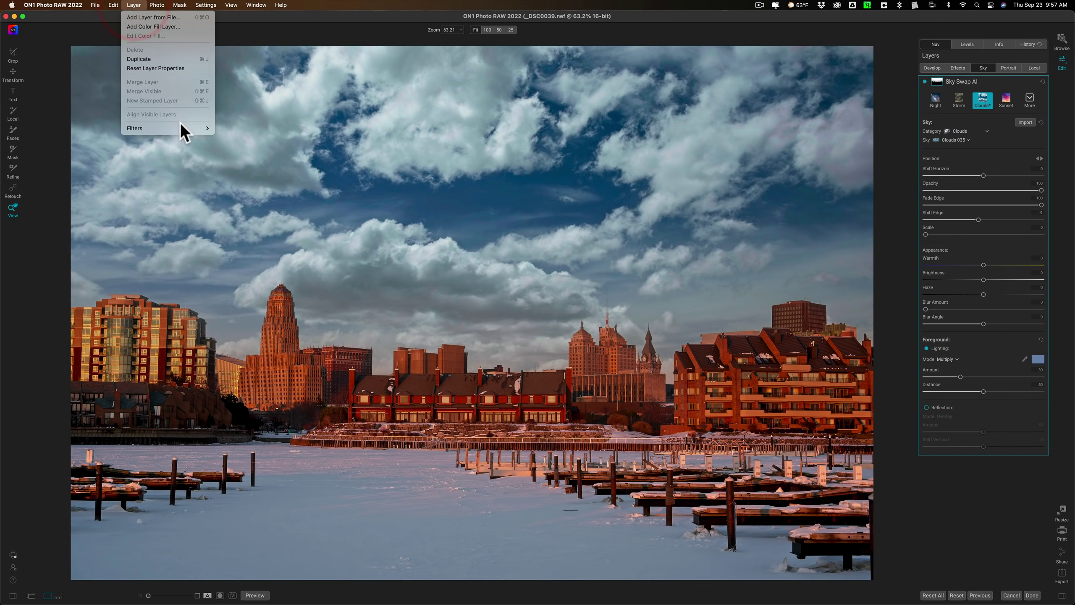
{"action": "mouse_move", "coordinate": [181, 129]}
{"action": "left_click", "coordinate": [269, 29]}
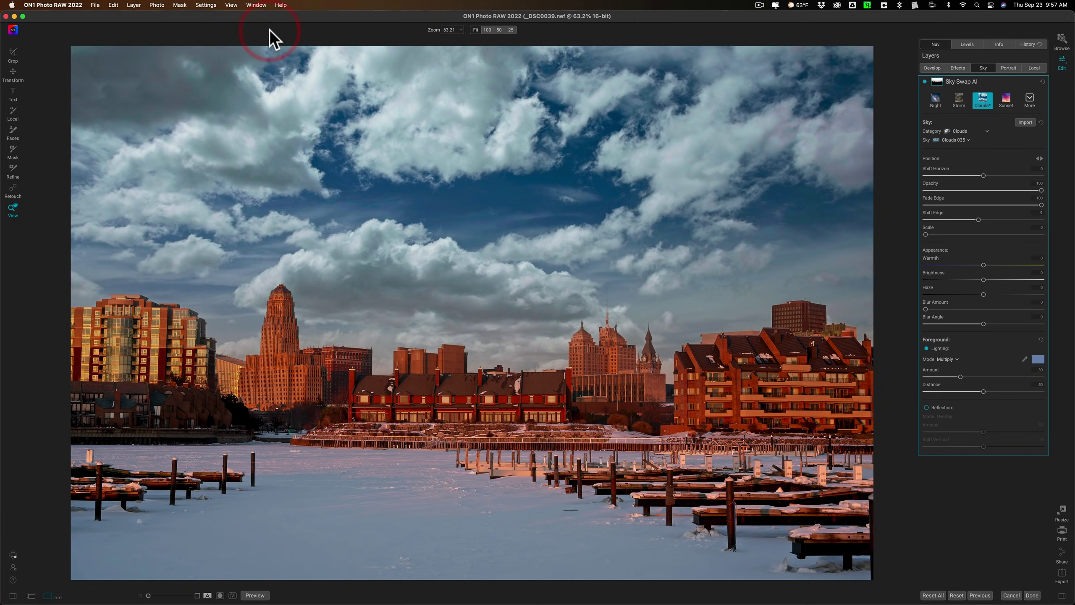
Restart ON1 Photo RAW 2022, leaving Lightroom Classic, and reopen the harbor skyline photo for editing.
{"action": "key", "text": "super+q"}
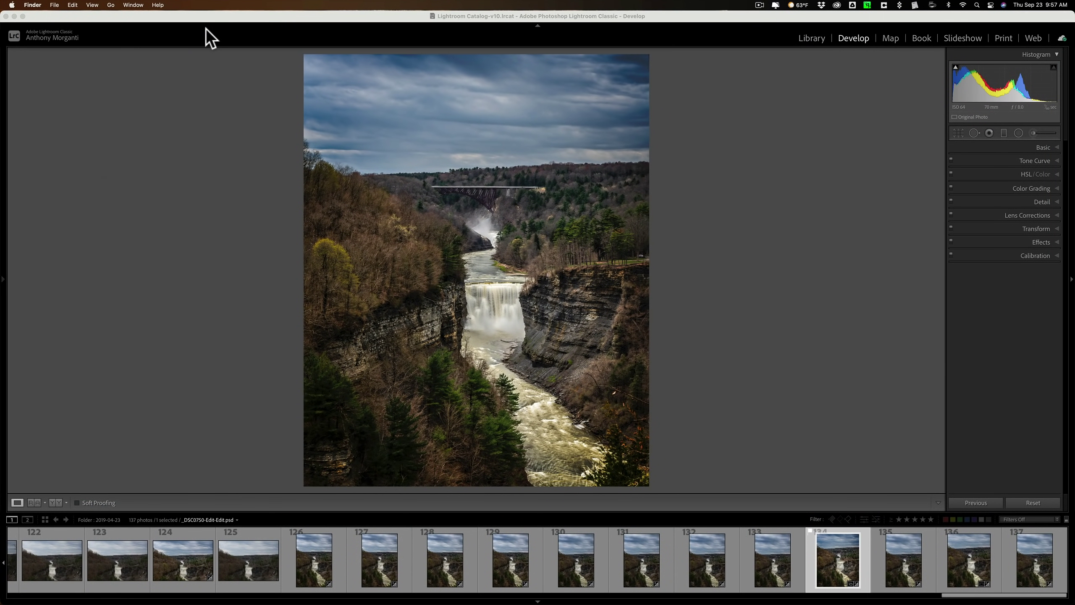
{"action": "left_click", "coordinate": [206, 30]}
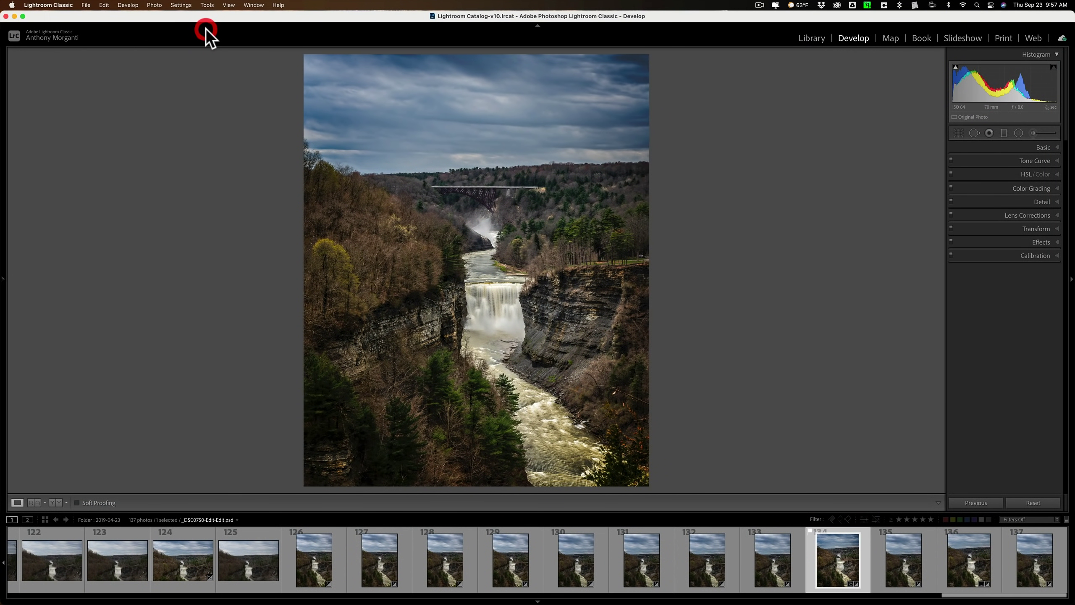
{"action": "key", "text": "super+q"}
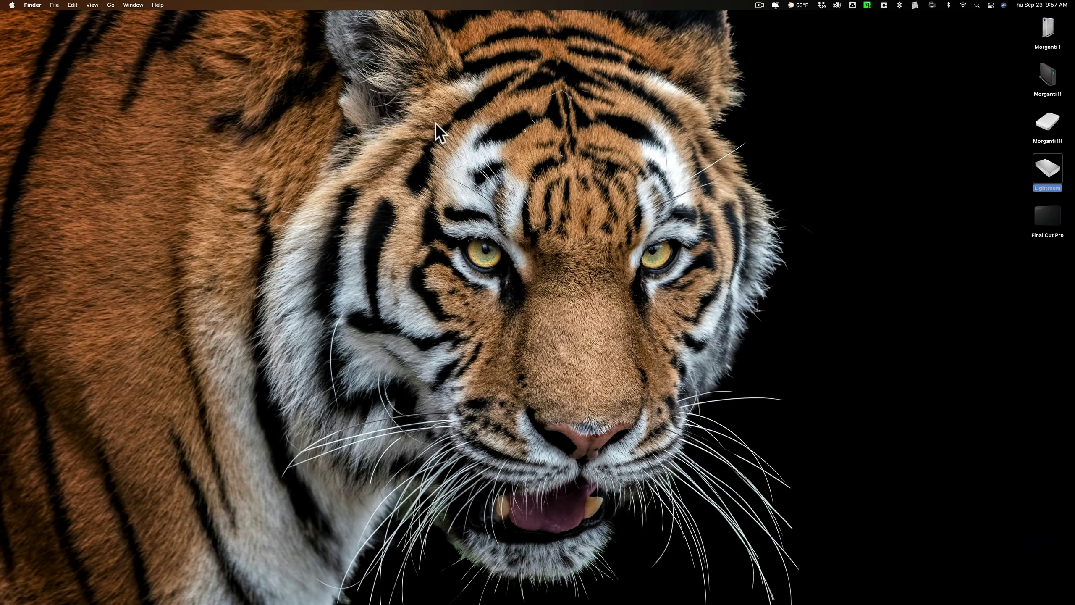
{"action": "left_click", "coordinate": [753, 581]}
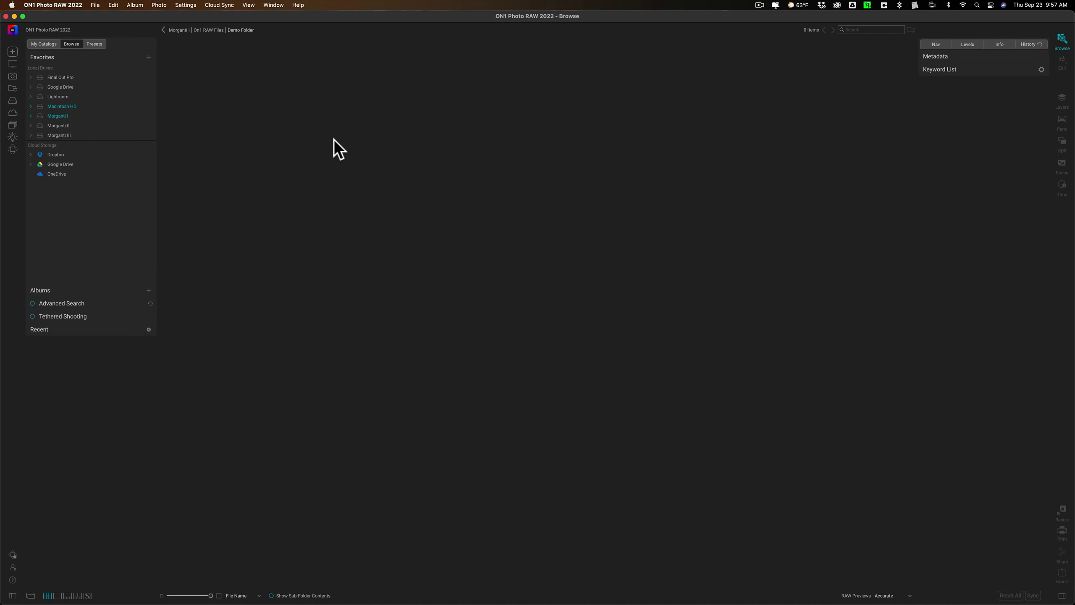
{"action": "left_click", "coordinate": [1062, 61]}
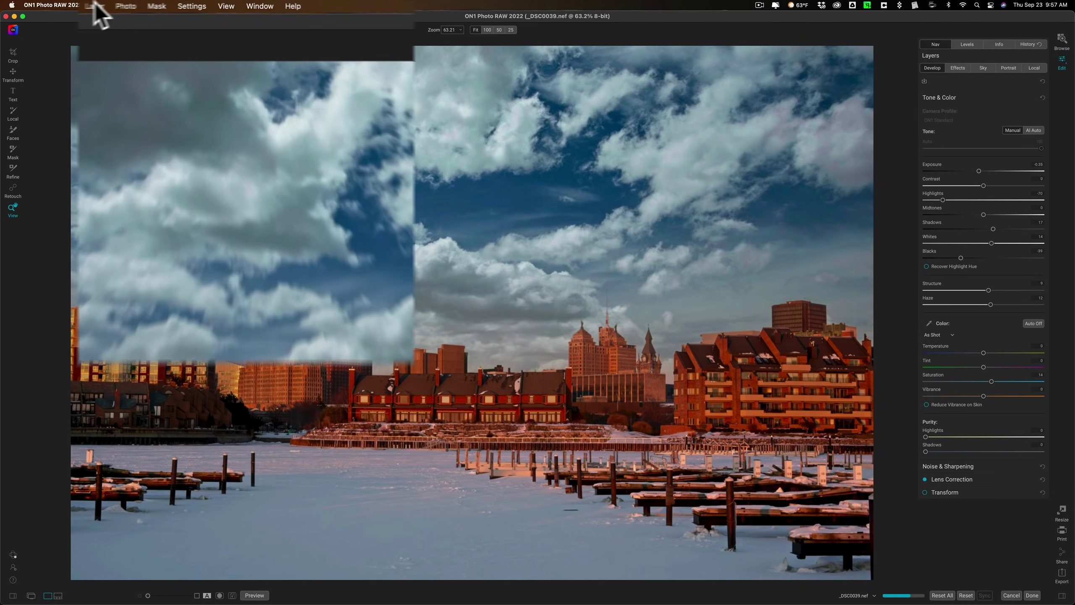
Browse the layer's third-party filters, including those from Exposure Software, Nik Collection and Skylum Software.
{"action": "left_click", "coordinate": [133, 5]}
{"action": "mouse_move", "coordinate": [162, 128]}
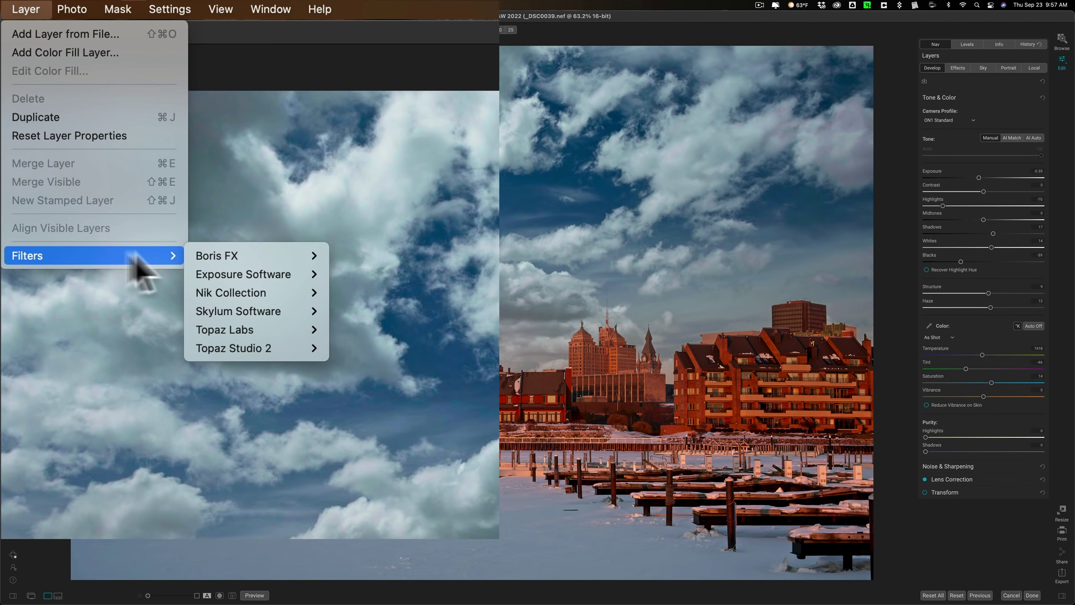
{"action": "mouse_move", "coordinate": [241, 266]}
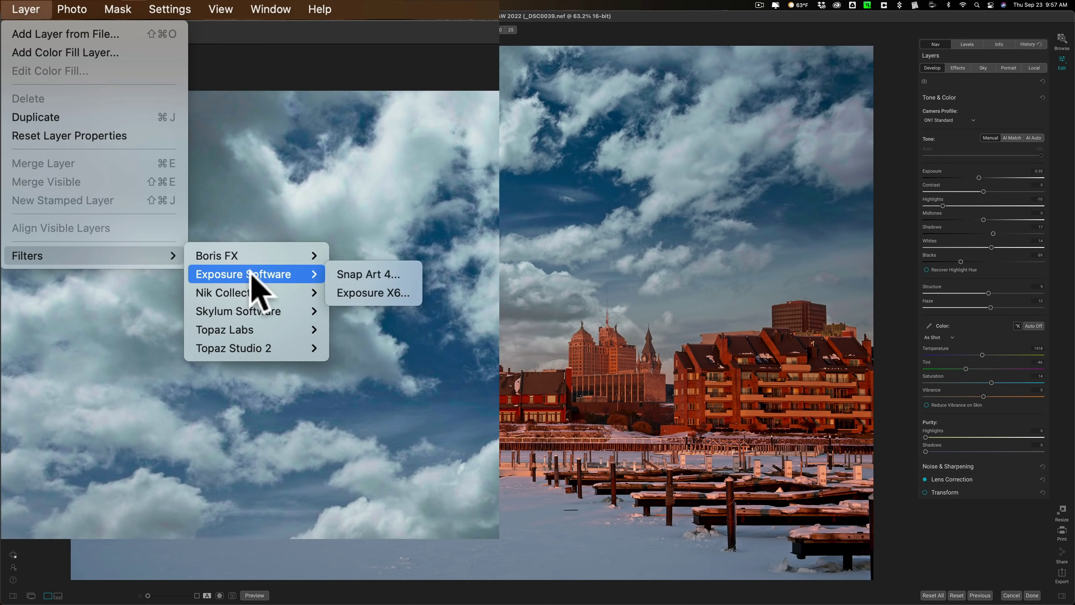
{"action": "mouse_move", "coordinate": [255, 292]}
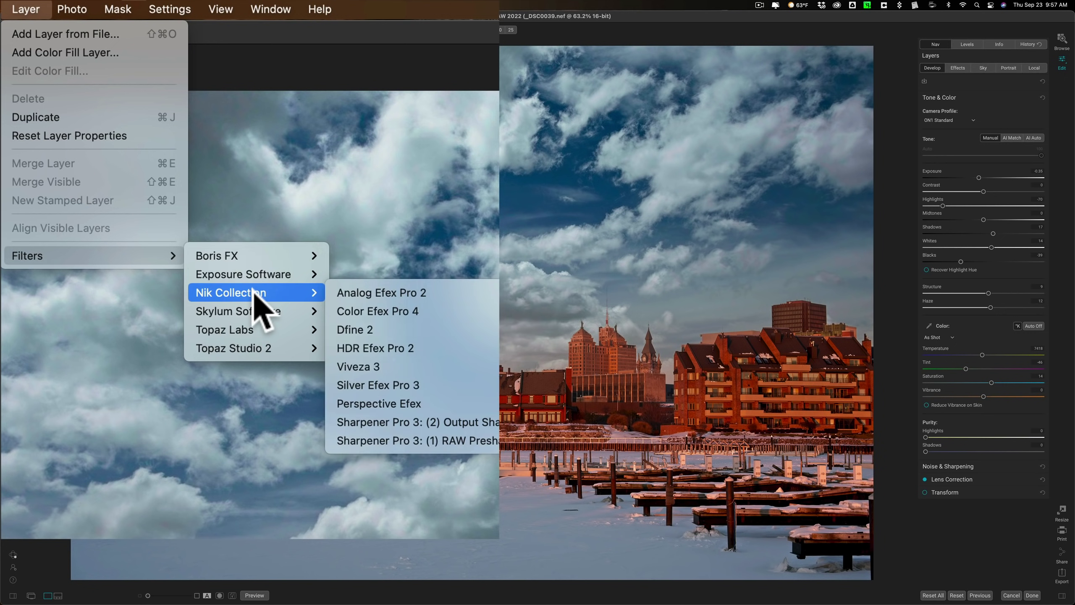
{"action": "mouse_move", "coordinate": [255, 315]}
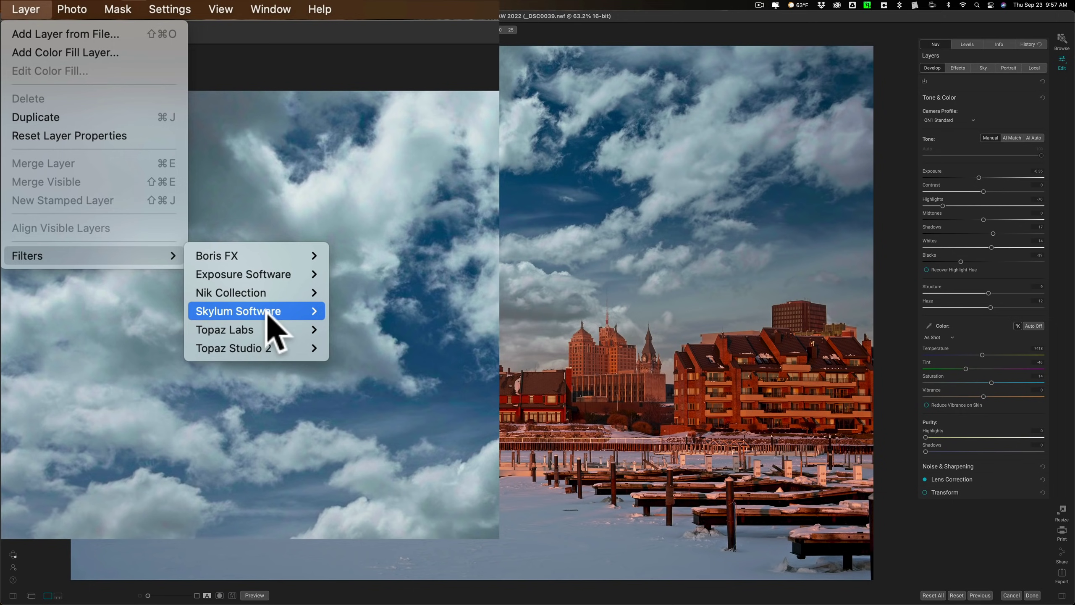
{"action": "mouse_move", "coordinate": [288, 267]}
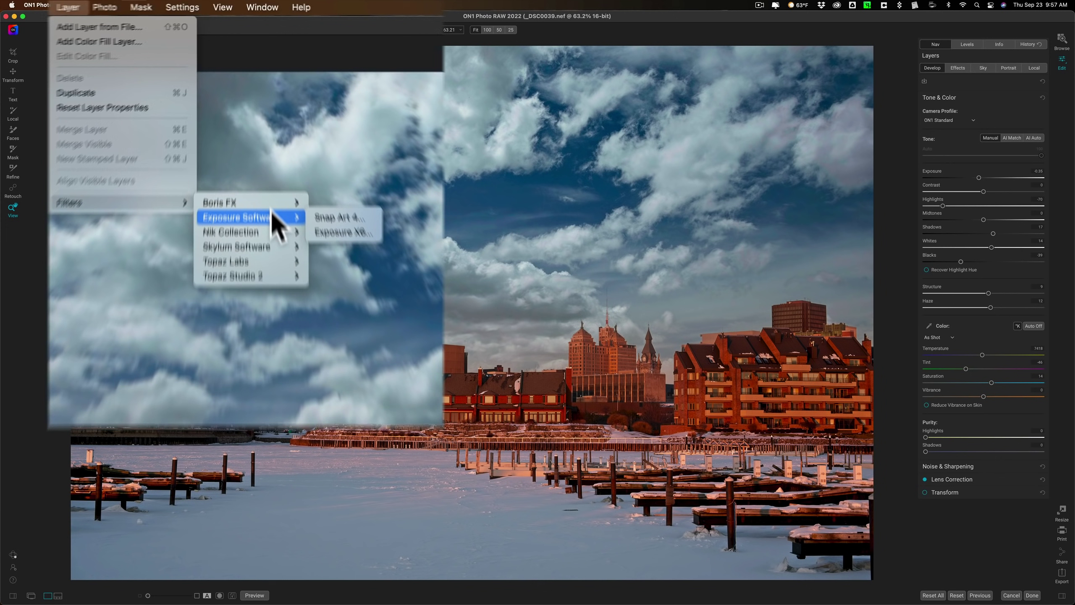
Look through the layer's remaining third-party filter groups, including Boris FX and Topaz Labs, and close the list.
{"action": "mouse_move", "coordinate": [282, 258]}
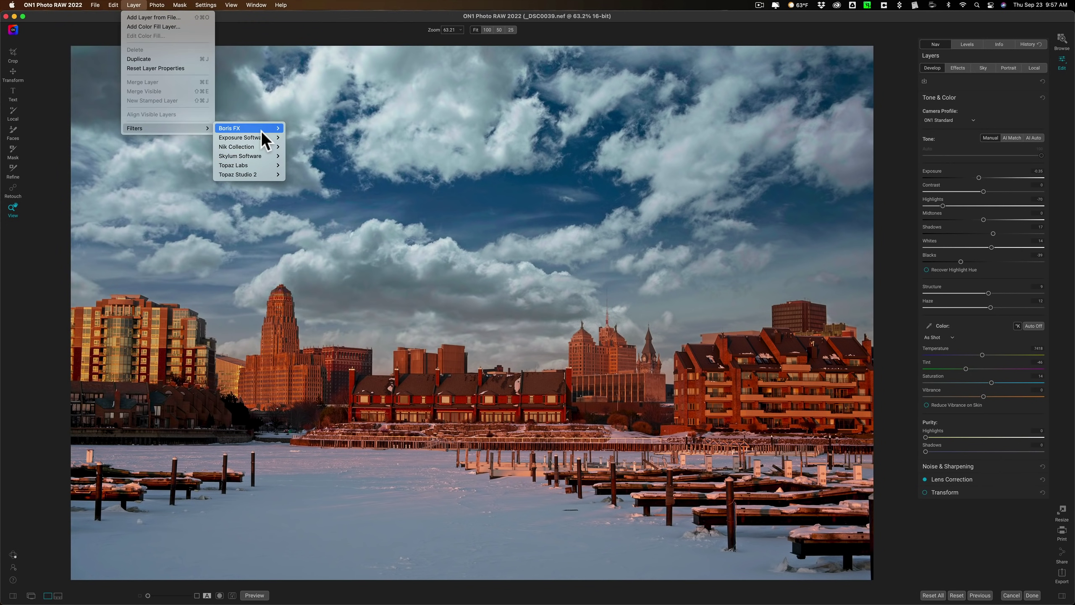
{"action": "mouse_move", "coordinate": [261, 130]}
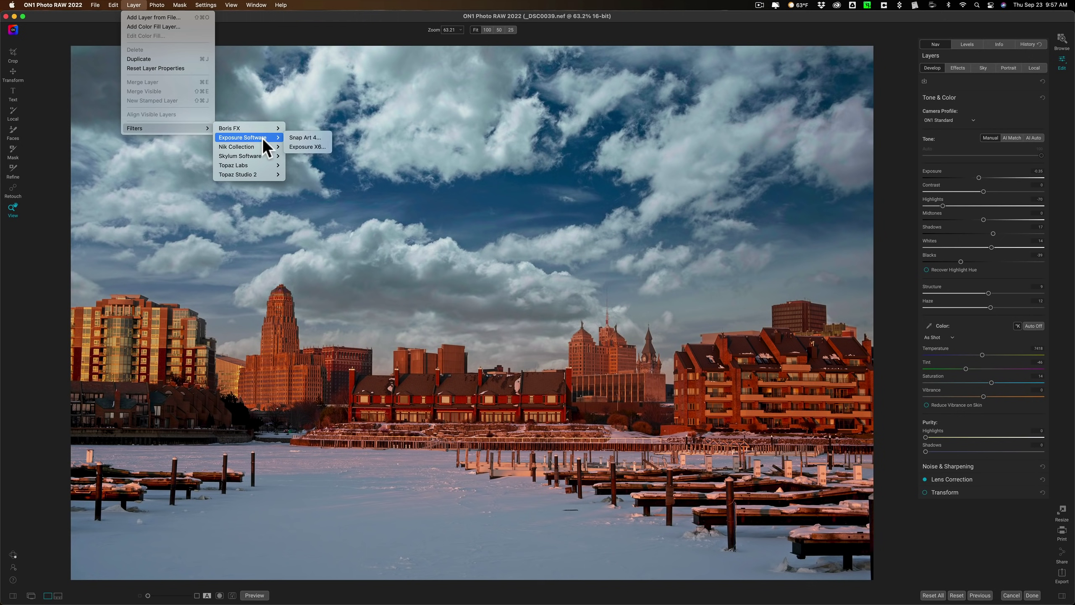
{"action": "mouse_move", "coordinate": [263, 149]}
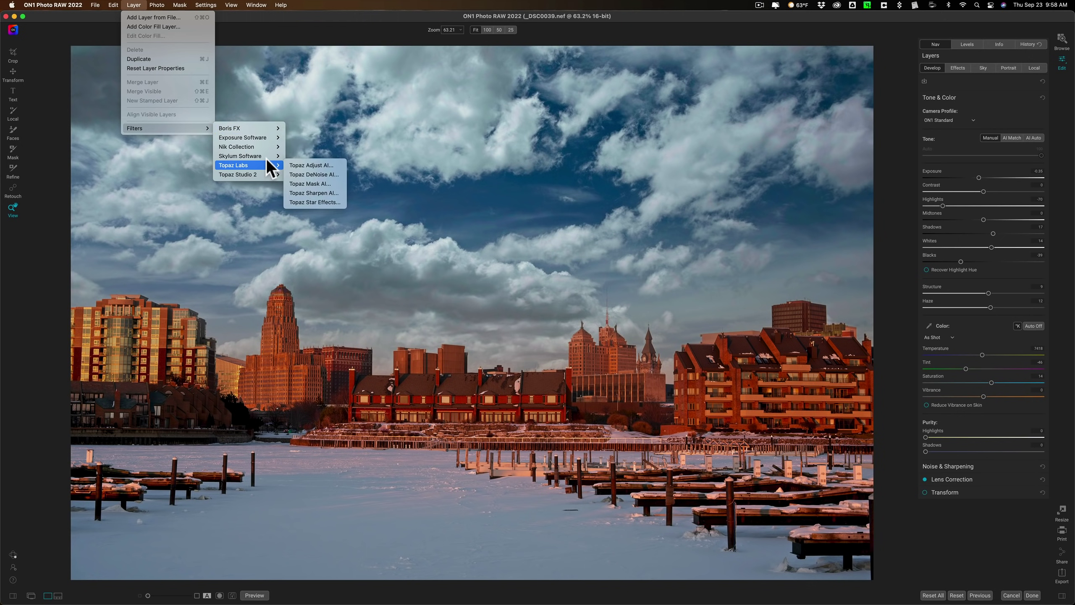
{"action": "mouse_move", "coordinate": [267, 148]}
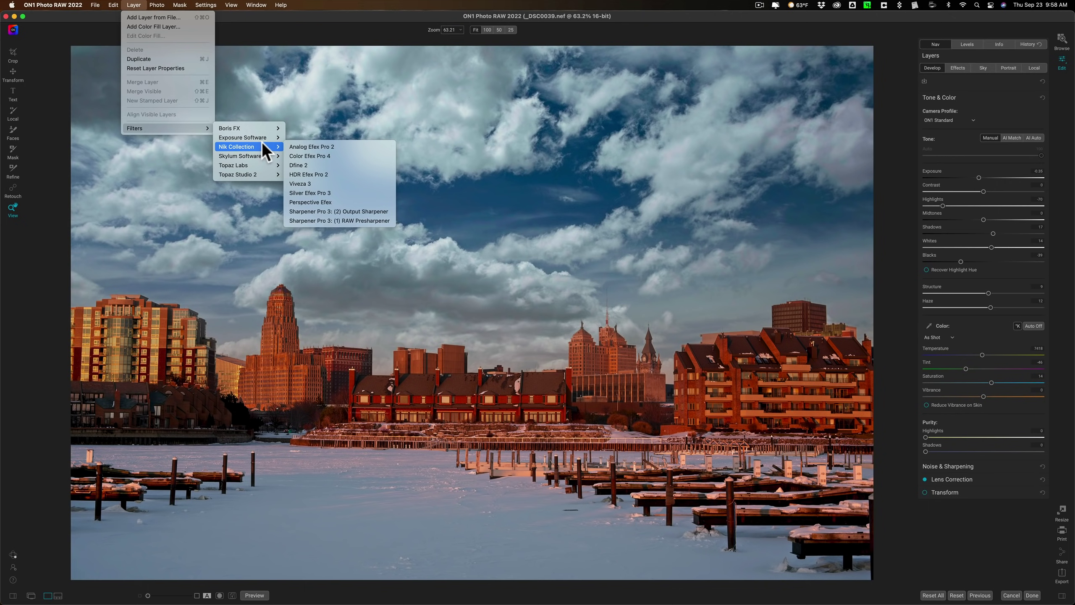
{"action": "mouse_move", "coordinate": [254, 128]}
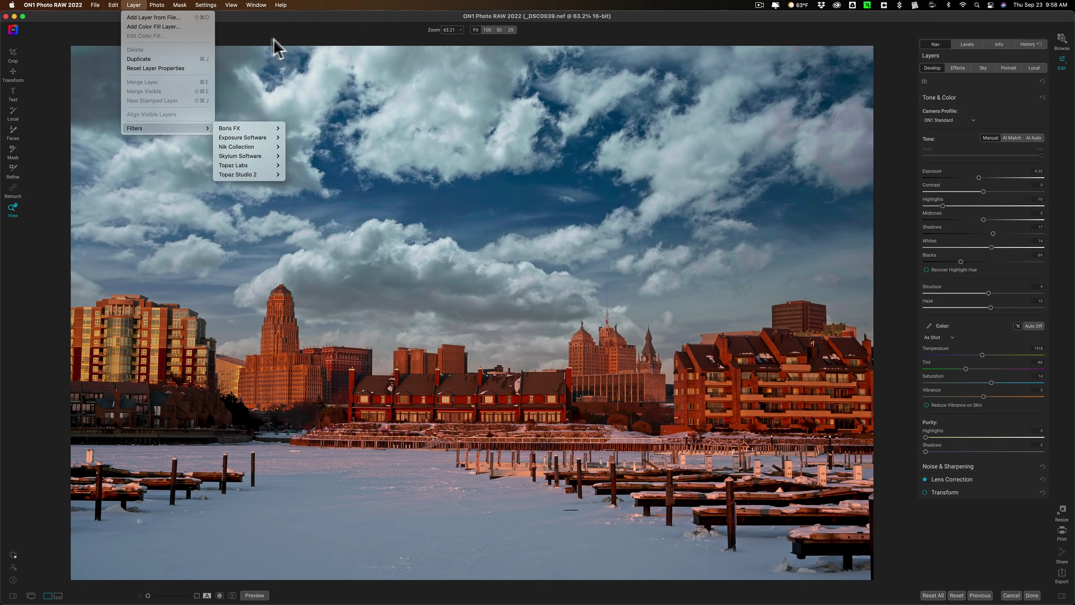
{"action": "left_click", "coordinate": [250, 29]}
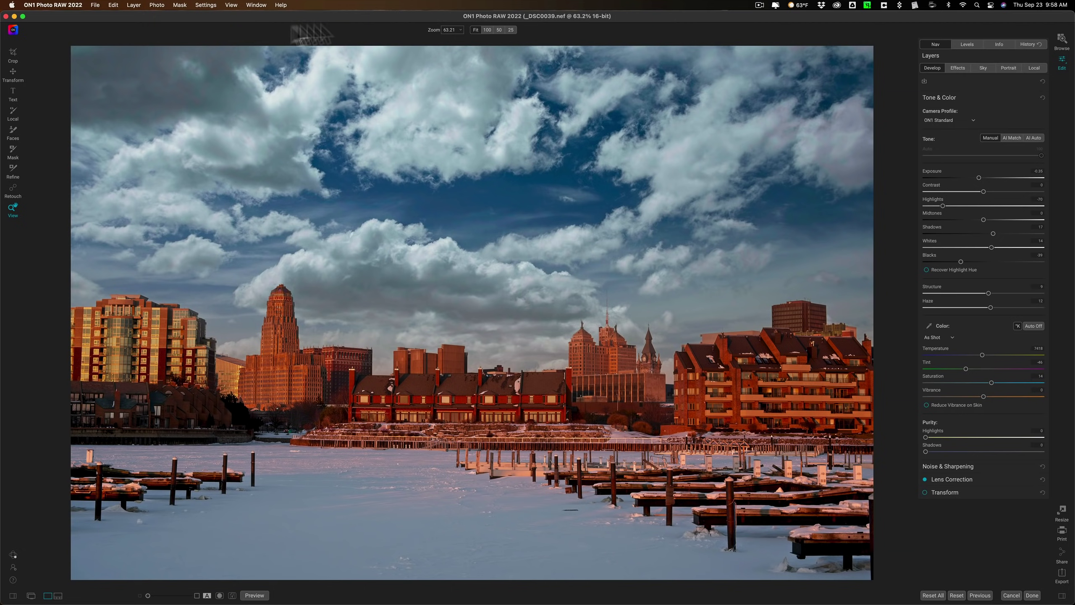
Leave the editor for the photo browser, open the Time Lapse folder under On1 RAW Files and look through its waterfall frames.
{"action": "left_click", "coordinate": [1064, 38]}
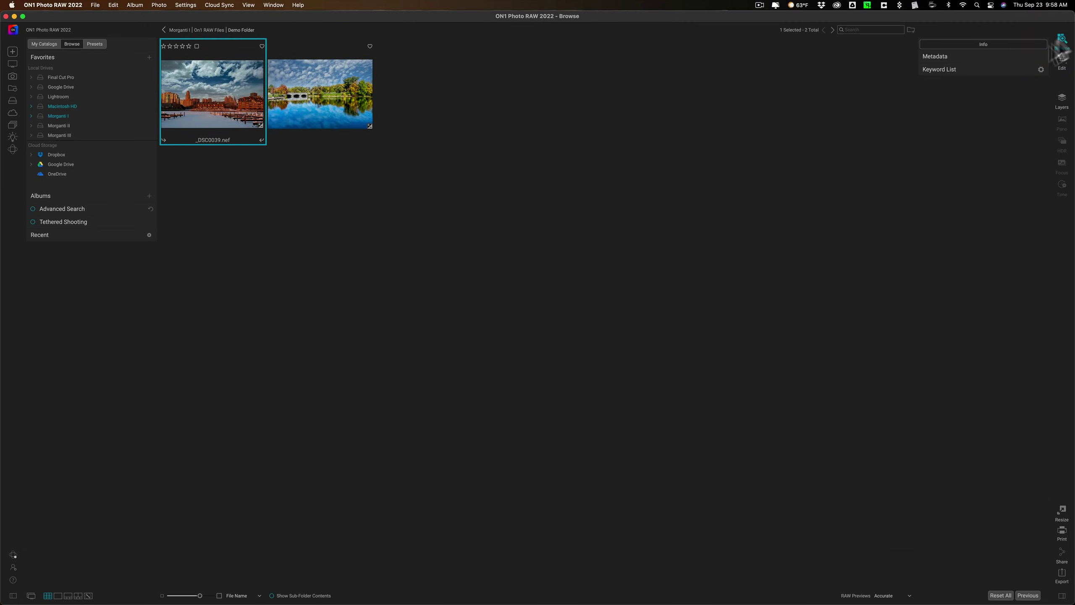
{"action": "left_click", "coordinate": [75, 483]}
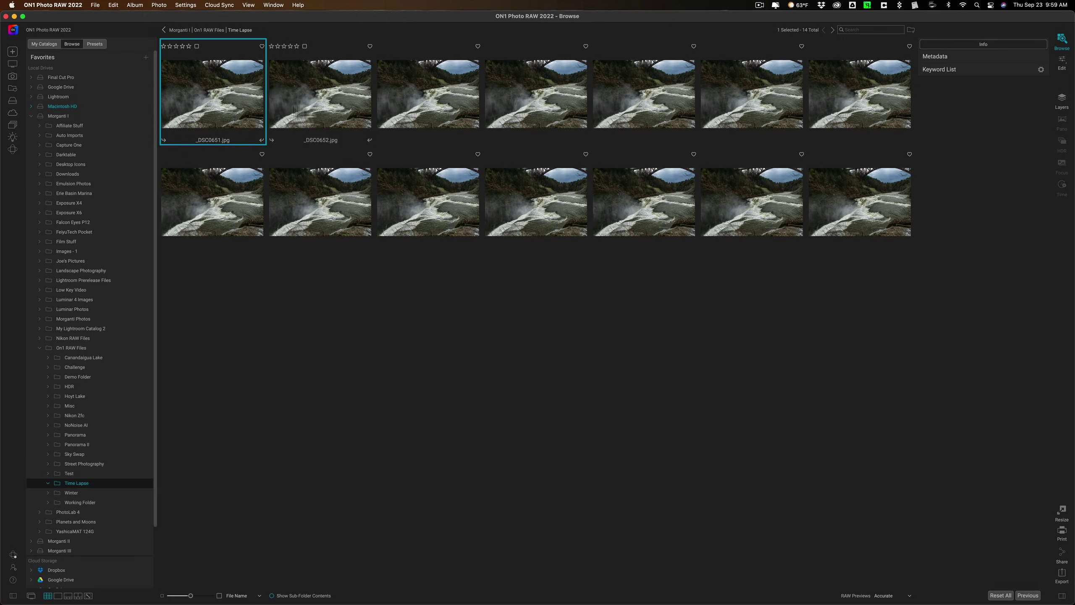
{"action": "left_click", "coordinate": [548, 106]}
{"action": "left_click", "coordinate": [641, 108]}
{"action": "left_click", "coordinate": [764, 106]}
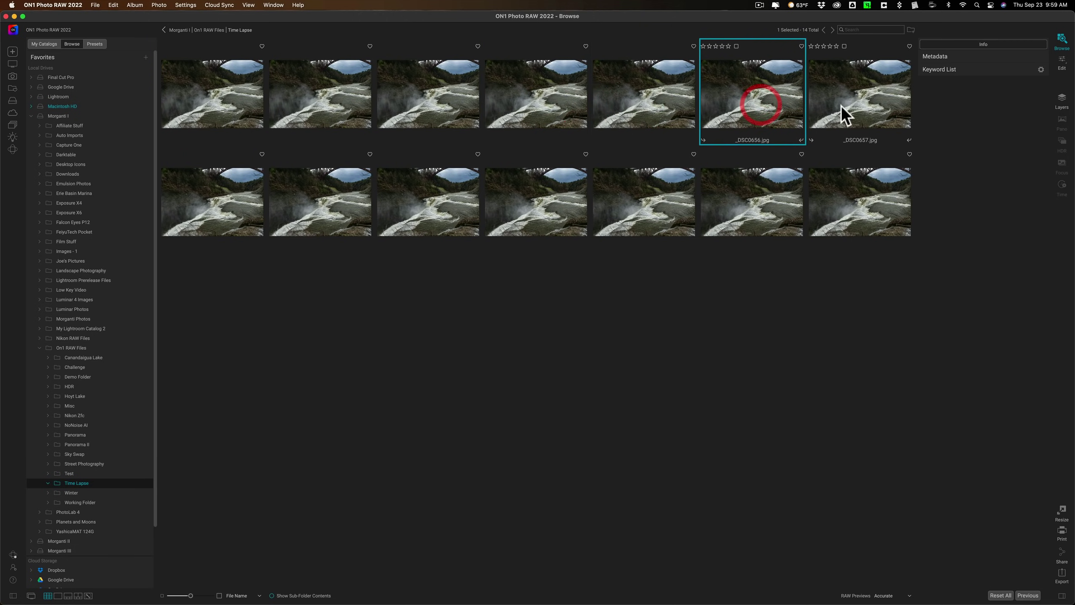
{"action": "left_click", "coordinate": [841, 108]}
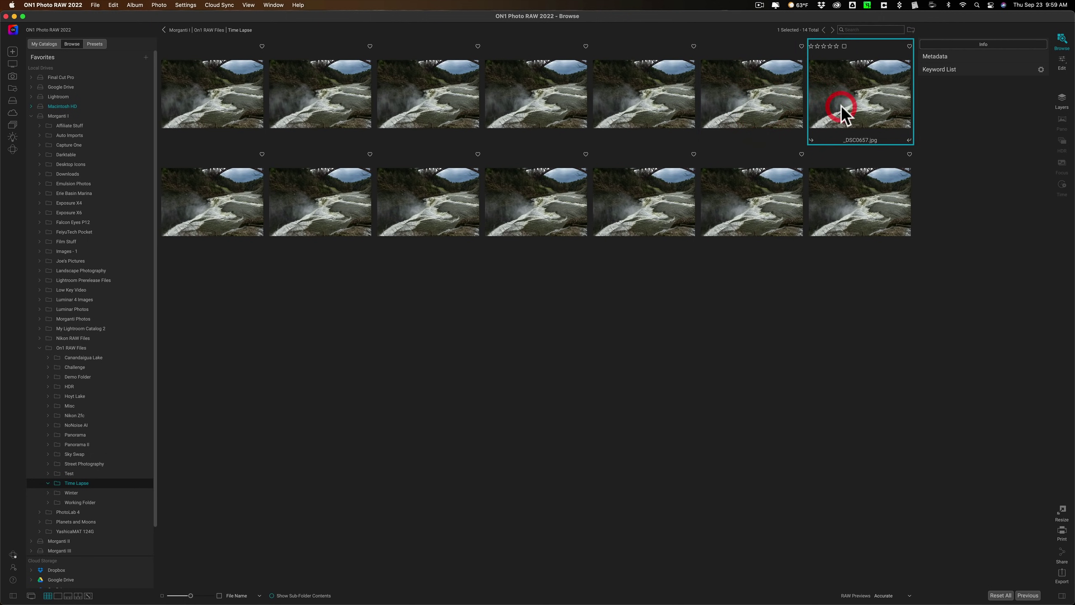
Select all the waterfall frames in the Time Lapse folder, from _DSC0651.jpg to _DSC0664.jpg.
{"action": "left_click", "coordinate": [250, 92]}
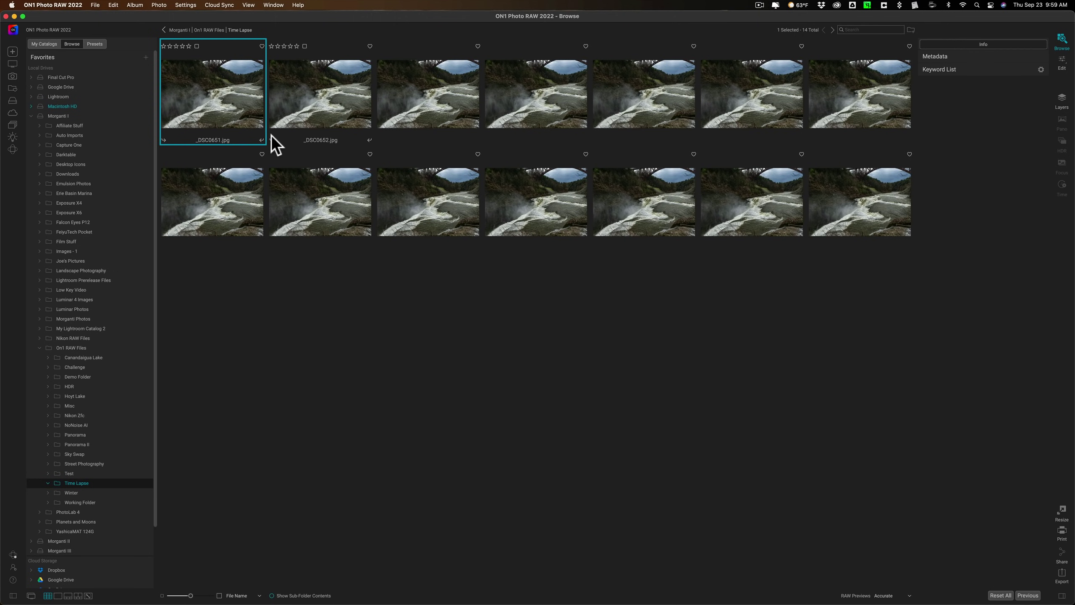
{"action": "key", "text": "shift"}
{"action": "left_click", "coordinate": [868, 185], "text": "shift"}
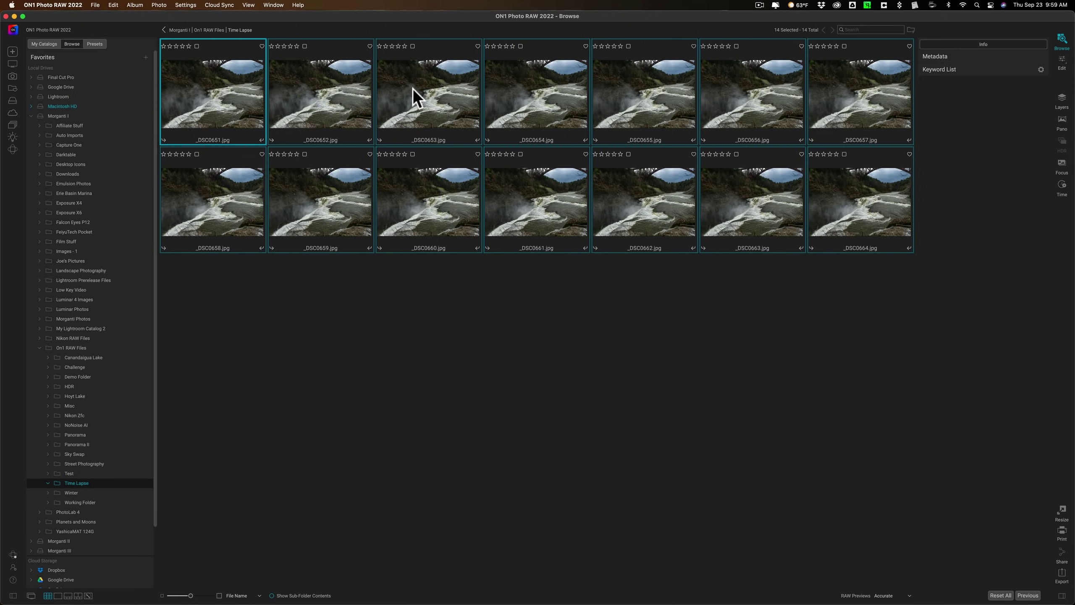
Open the Time-Lapse options for the selected frames and try the window maximized before restoring its size.
{"action": "right_click", "coordinate": [412, 87]}
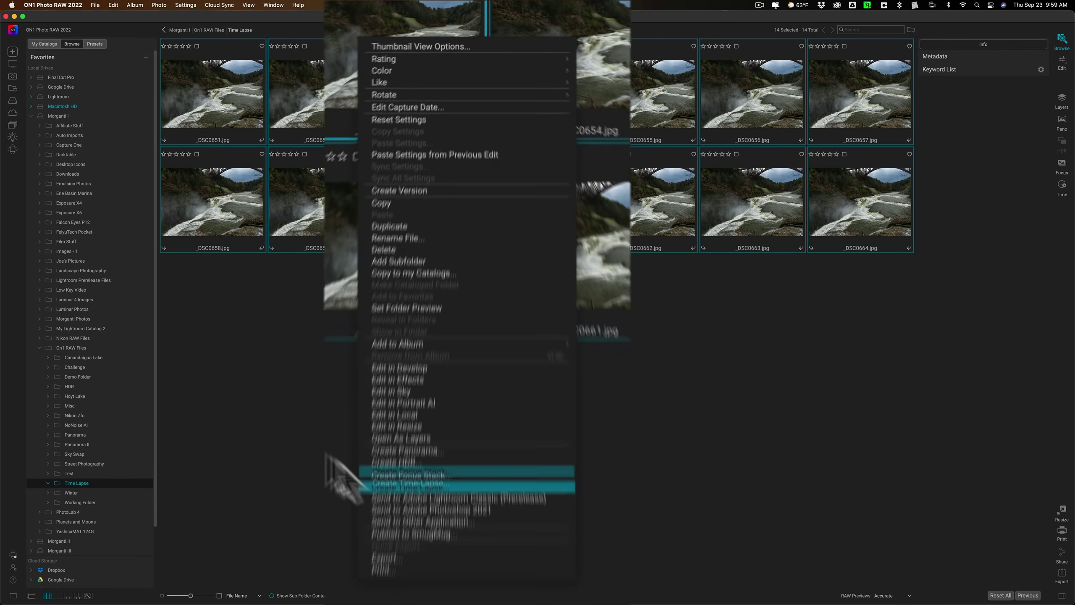
{"action": "left_click", "coordinate": [357, 301]}
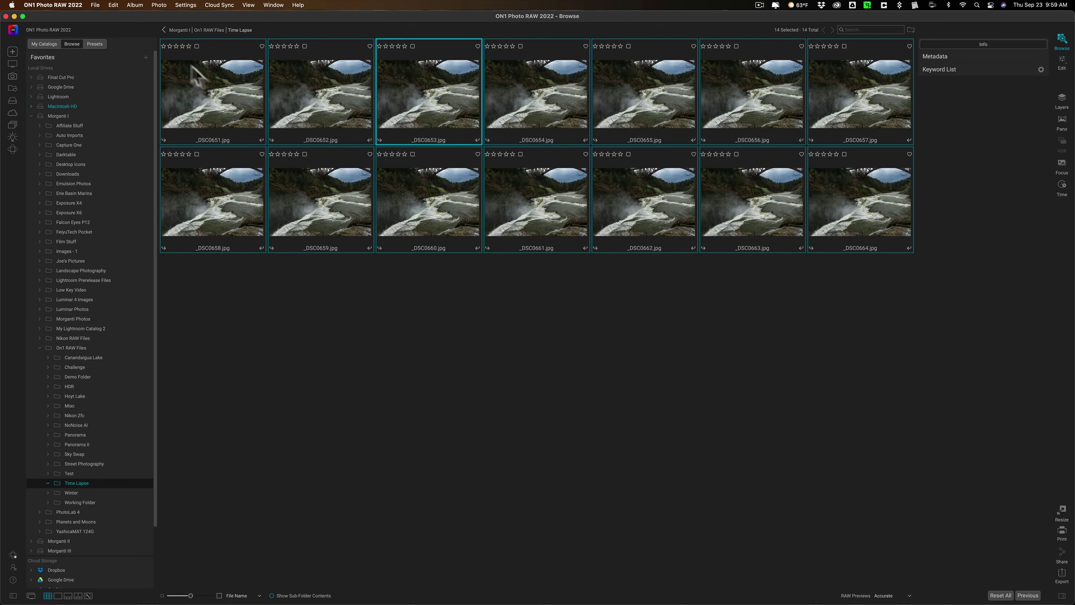
{"action": "left_click", "coordinate": [96, 5]}
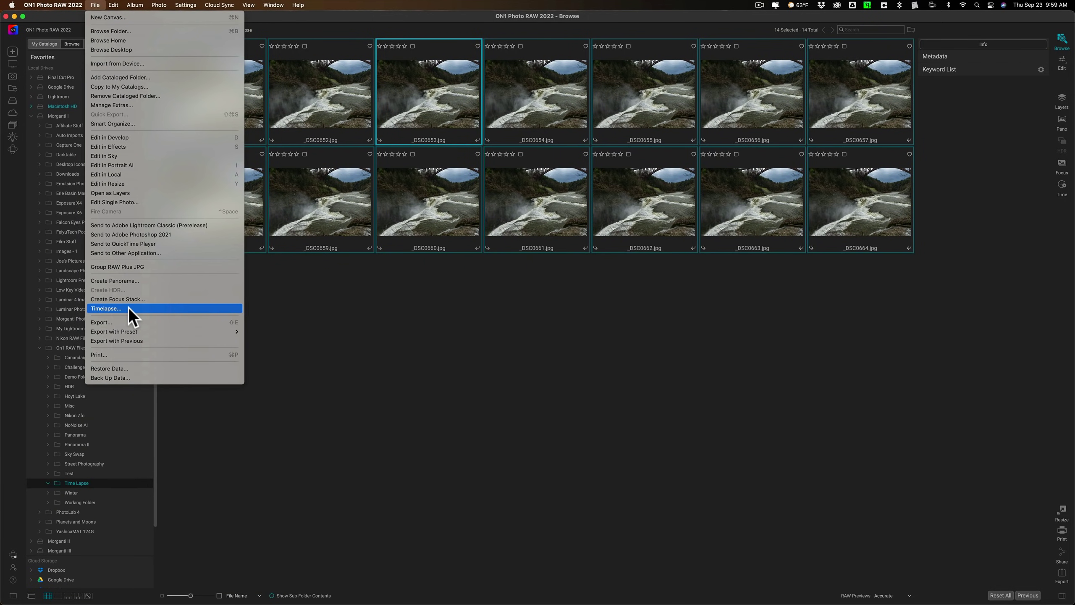
{"action": "left_click", "coordinate": [127, 308]}
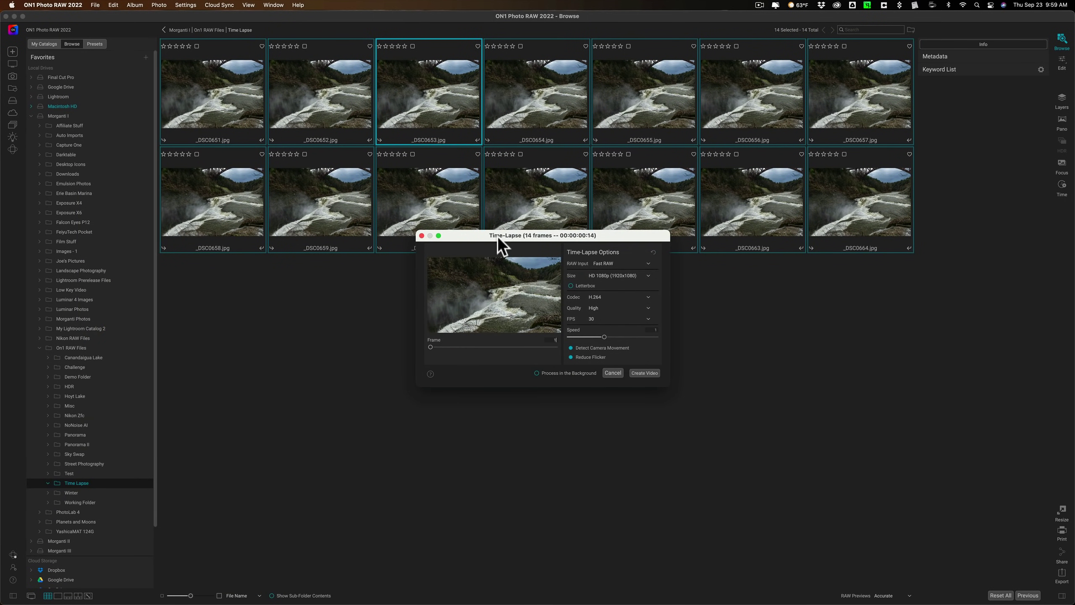
{"action": "left_click", "coordinate": [439, 235]}
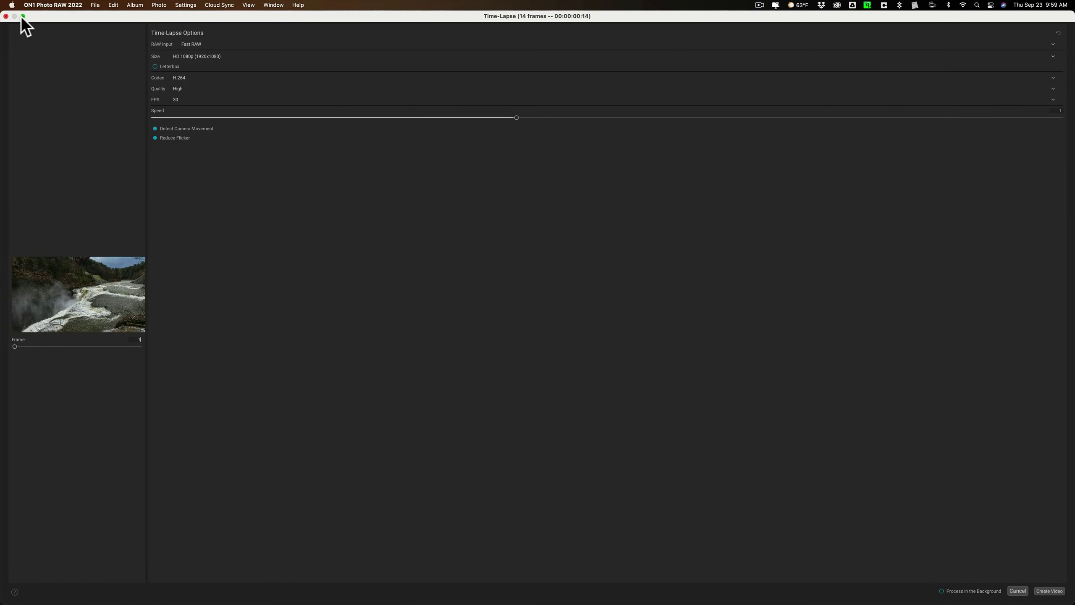
{"action": "left_click", "coordinate": [23, 16]}
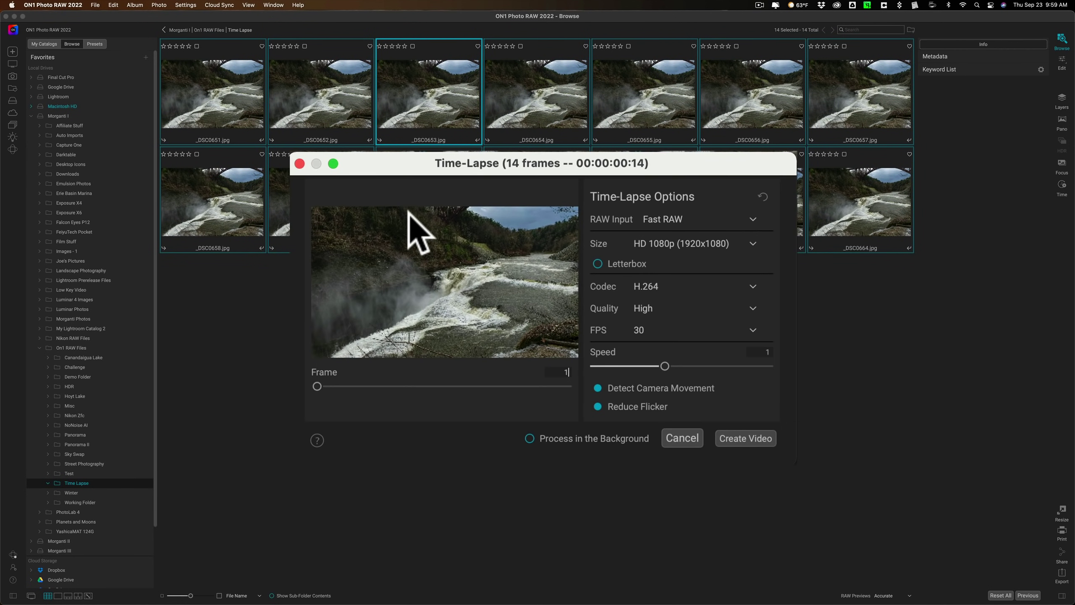
Choose Fast RAW as the time-lapse RAW input and HD 1080p (1920x1080) as the video size.
{"action": "left_click", "coordinate": [676, 219]}
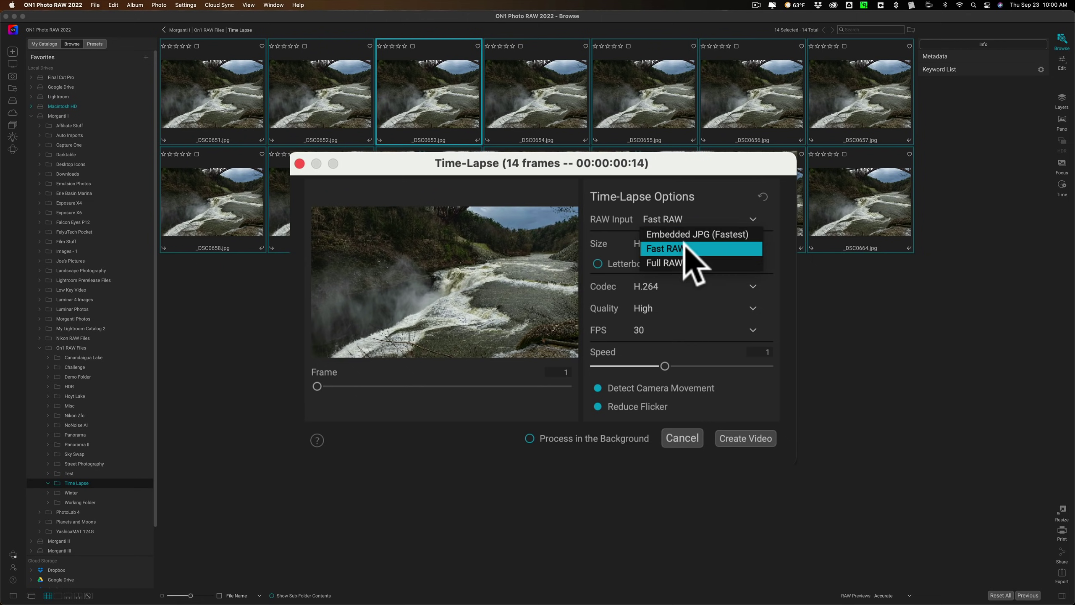
{"action": "left_click", "coordinate": [679, 248]}
{"action": "left_click", "coordinate": [697, 245]}
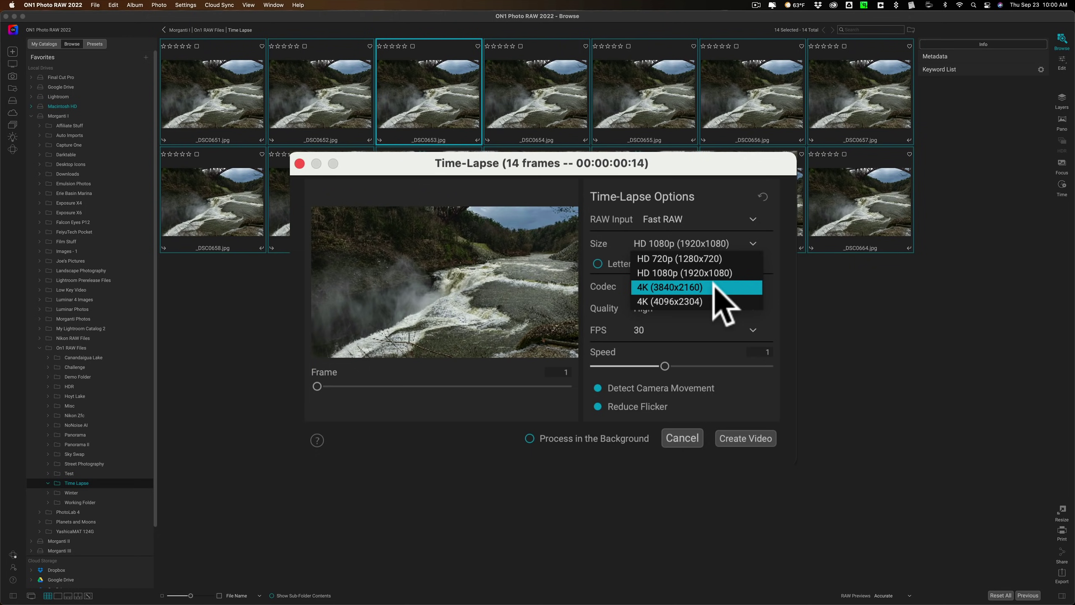
{"action": "left_click", "coordinate": [744, 274]}
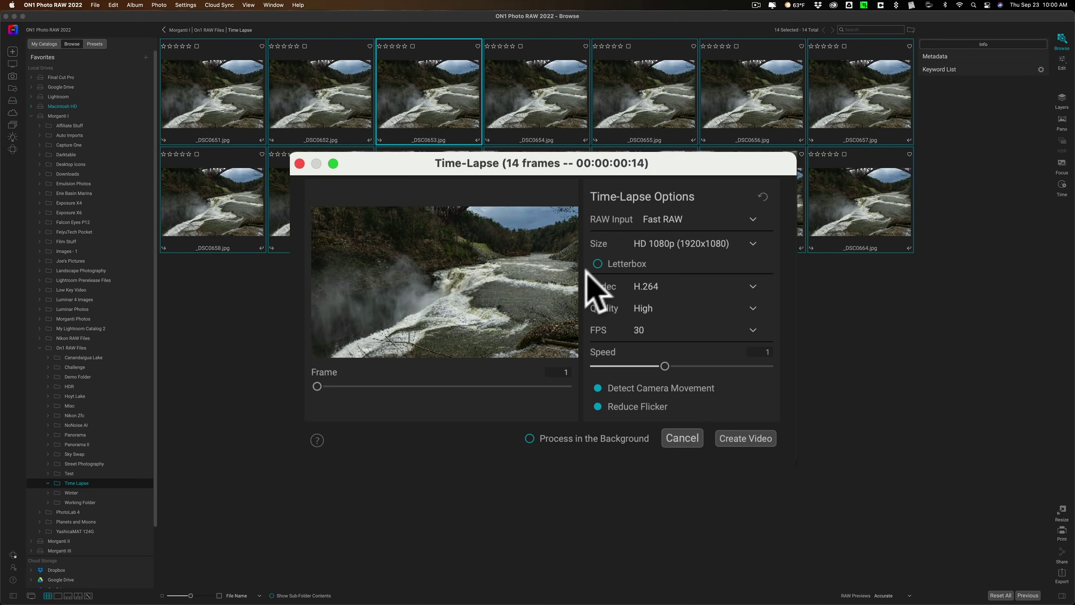
Enable Letterbox for the time-lapse, toggling it to compare the cropped and uncropped framing.
{"action": "left_click", "coordinate": [597, 264]}
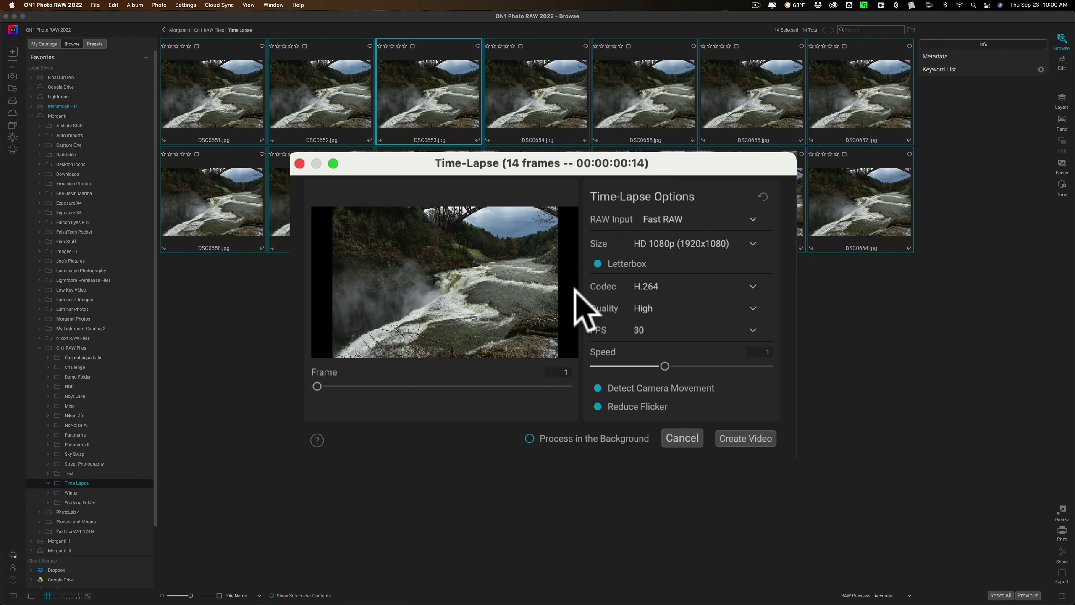
{"action": "left_click", "coordinate": [598, 263]}
{"action": "left_click", "coordinate": [598, 264]}
Check the available codec, quality and FPS options for the time-lapse video.
{"action": "left_click", "coordinate": [655, 287]}
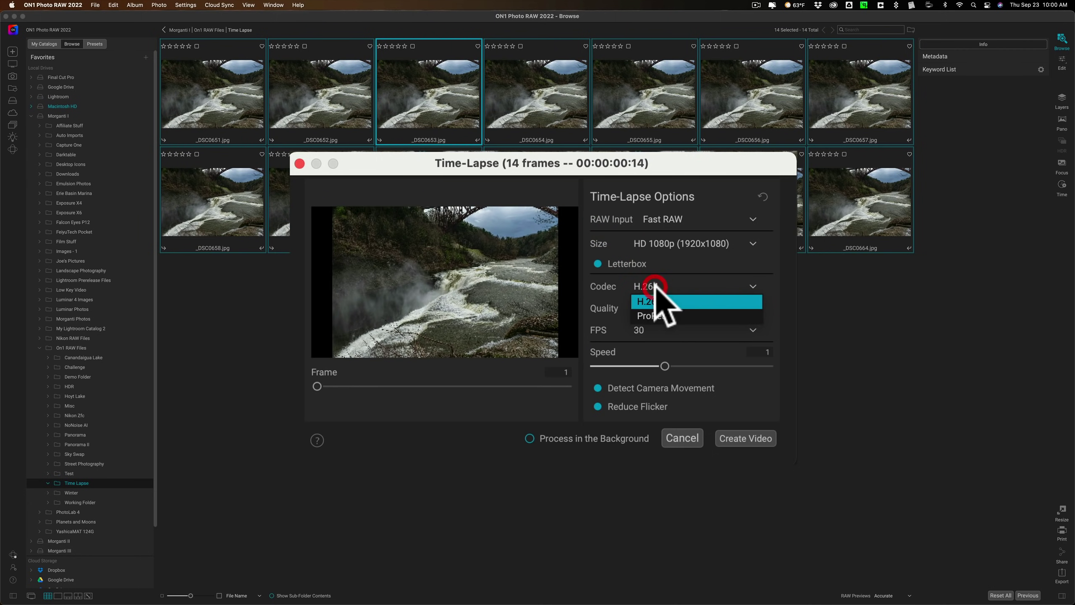
{"action": "left_click", "coordinate": [680, 283]}
{"action": "left_click", "coordinate": [680, 283]}
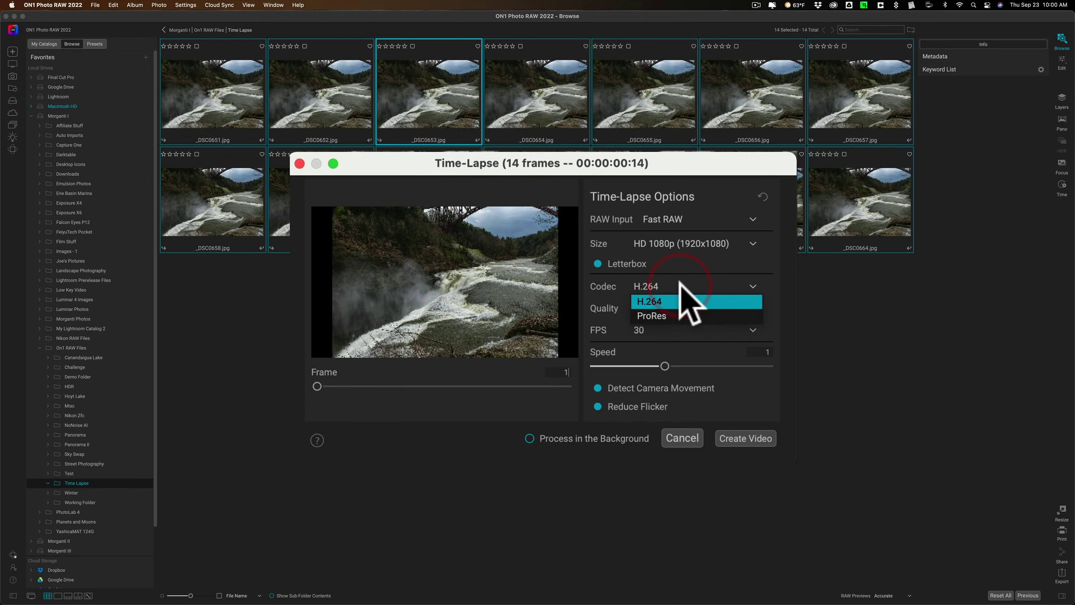
{"action": "left_click", "coordinate": [680, 283]}
{"action": "left_click", "coordinate": [677, 308]}
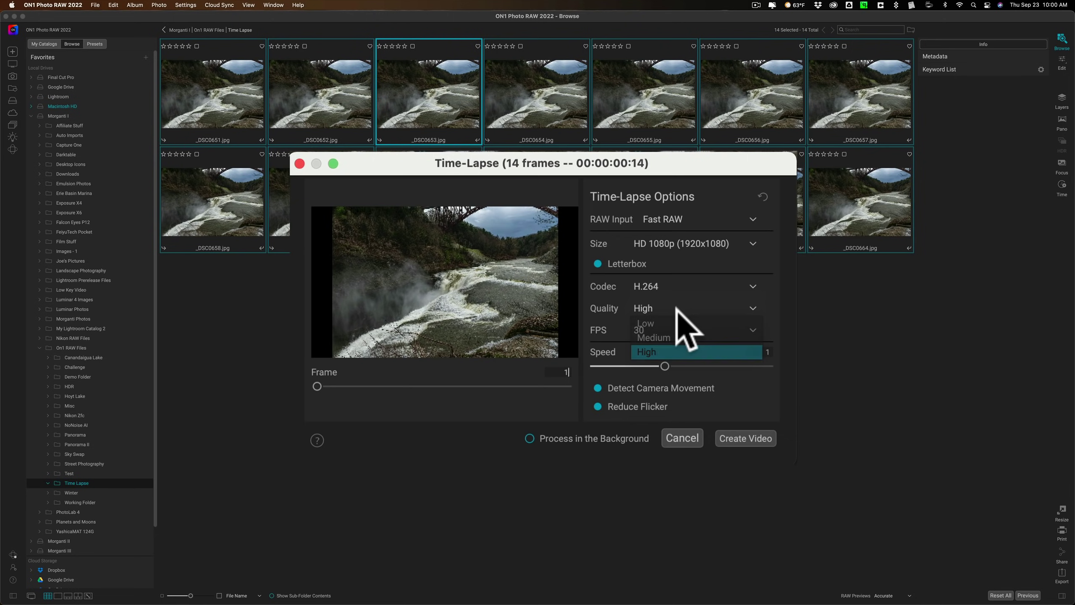
{"action": "left_click", "coordinate": [689, 310]}
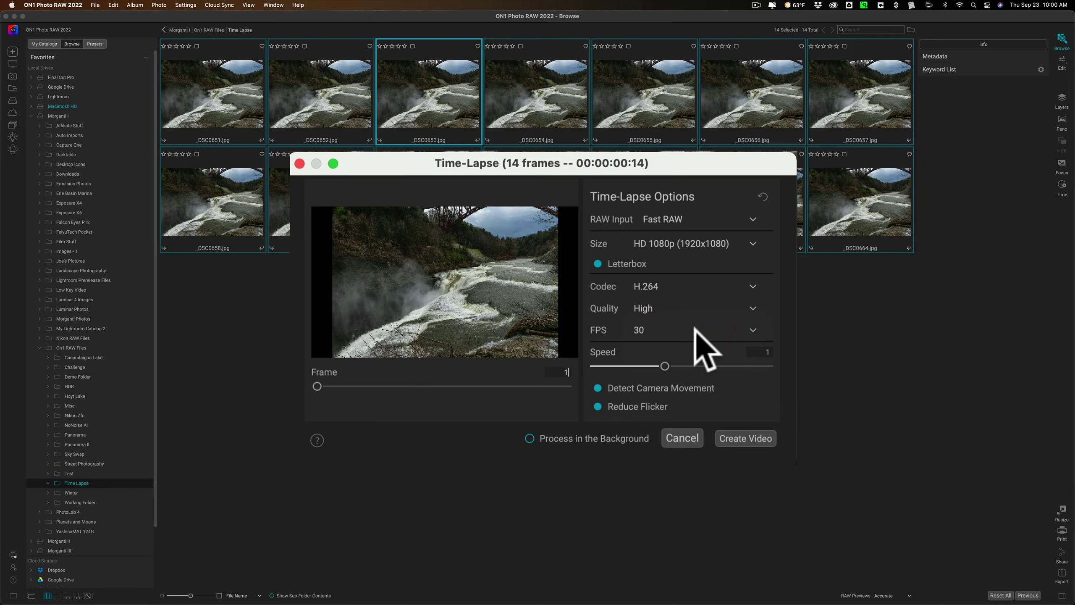
{"action": "left_click", "coordinate": [694, 330]}
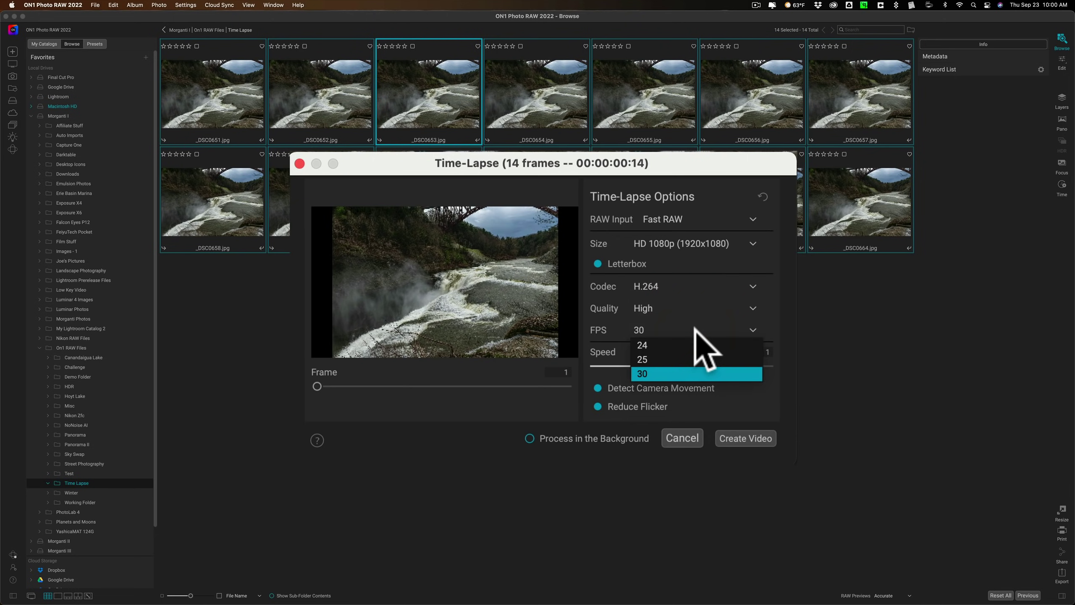
{"action": "left_click", "coordinate": [693, 328]}
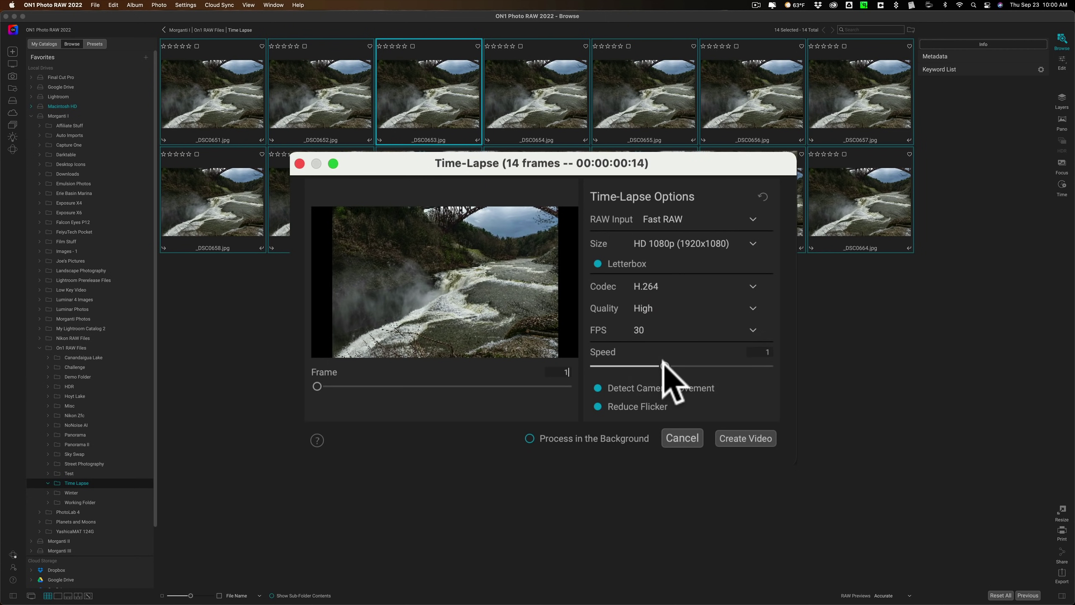
Try a time-lapse speed of 0.5, set it to 4 and create the video.
{"action": "left_click_drag", "start_coordinate": [662, 365], "coordinate": [591, 361]}
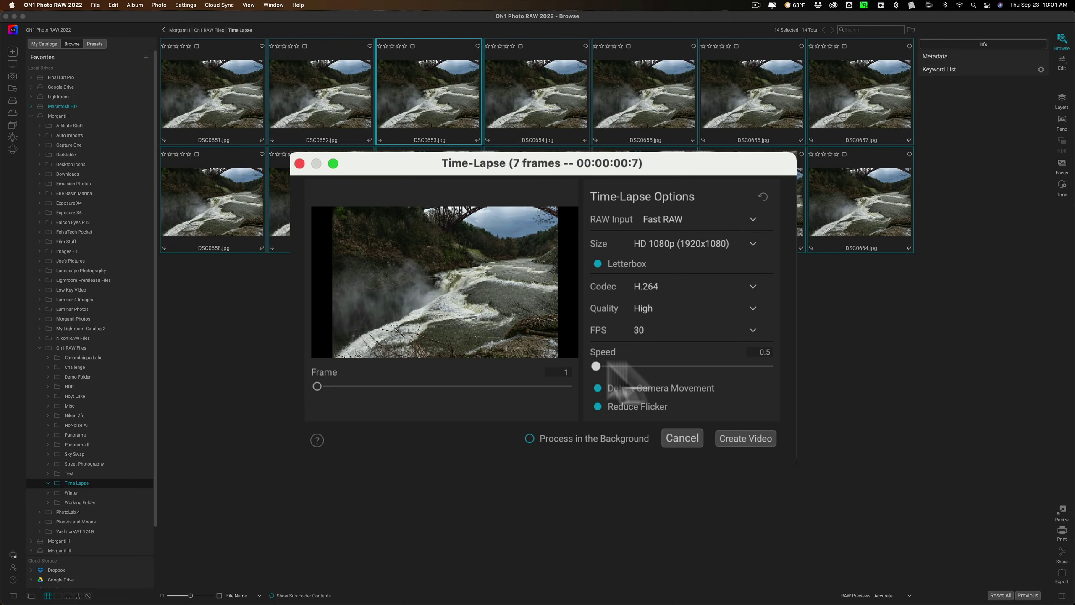
{"action": "left_click_drag", "start_coordinate": [594, 364], "coordinate": [767, 366]}
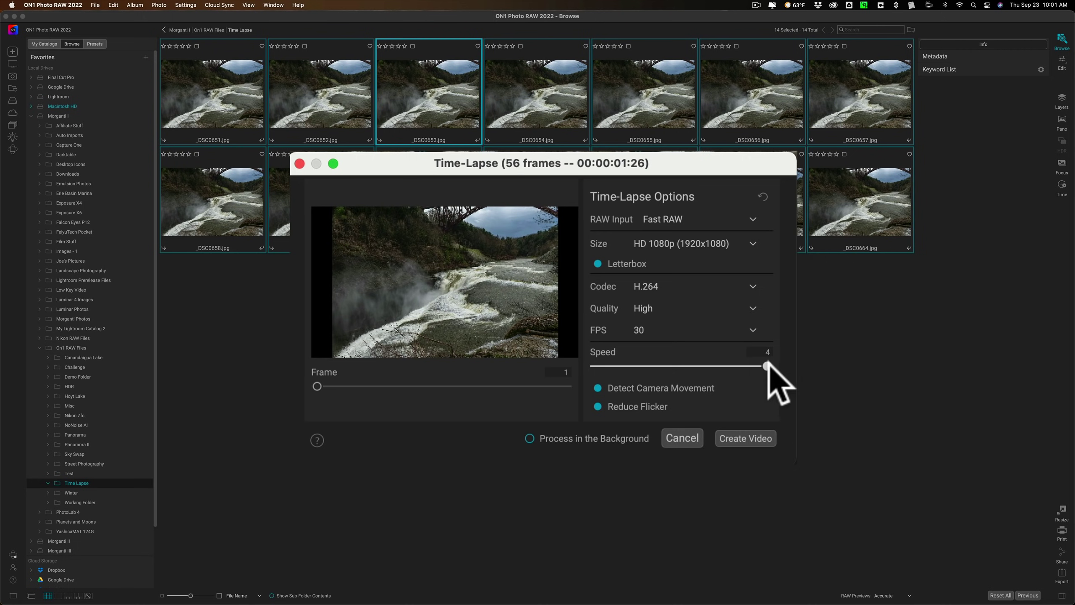
{"action": "left_click", "coordinate": [769, 366]}
{"action": "mouse_move", "coordinate": [315, 385]}
{"action": "left_mouse_down"}
{"action": "mouse_move", "coordinate": [572, 387]}
{"action": "mouse_move", "coordinate": [317, 386]}
{"action": "left_mouse_up"}
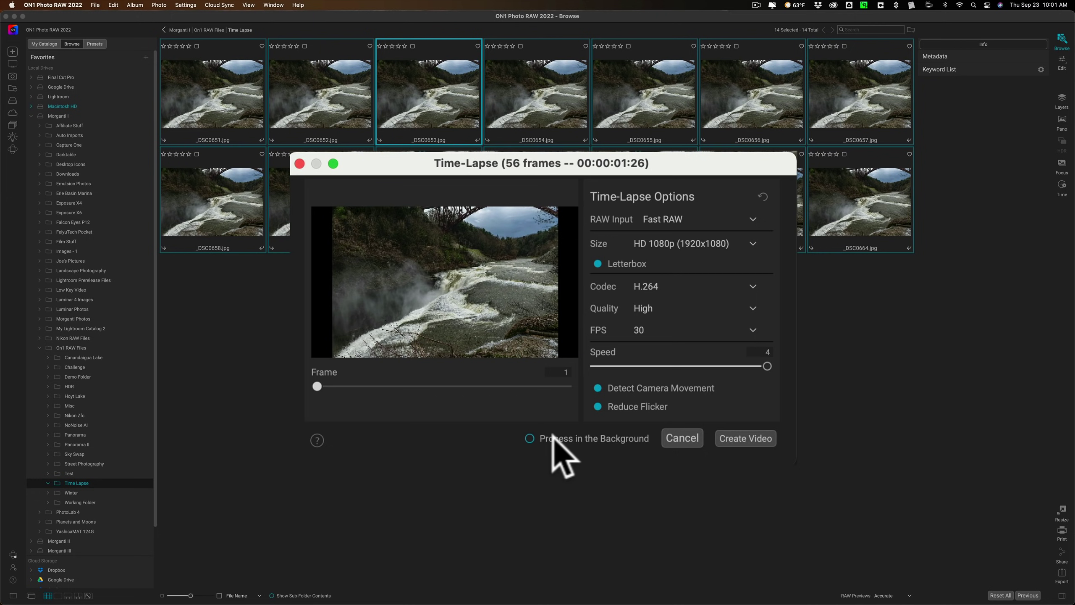
{"action": "left_click", "coordinate": [748, 438]}
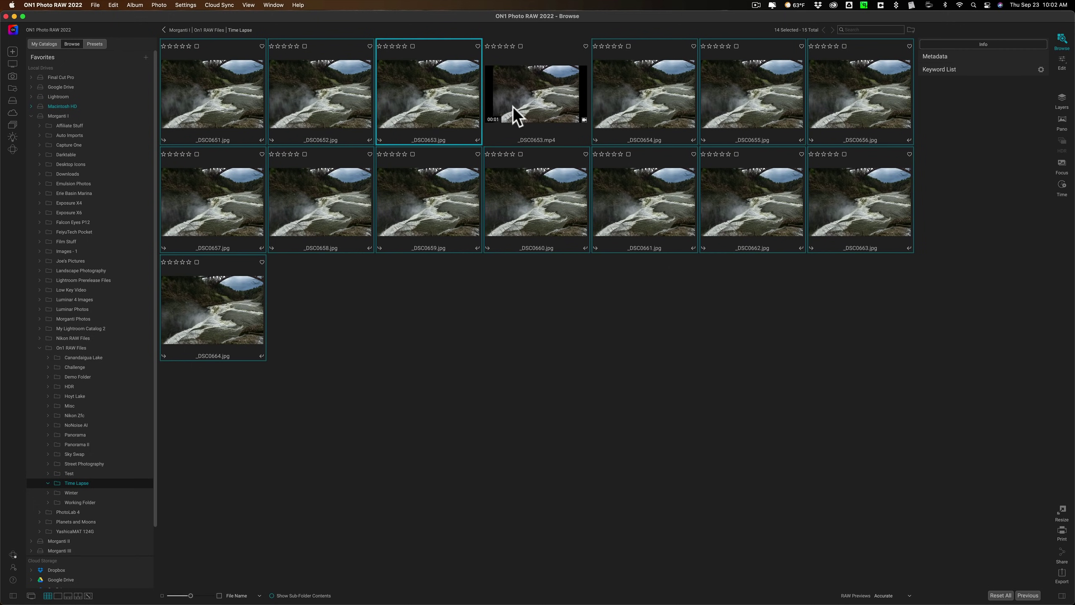
Open the rendered _DSC0653.mp4 in QuickTime Player and play the time-lapse.
{"action": "left_click", "coordinate": [517, 98]}
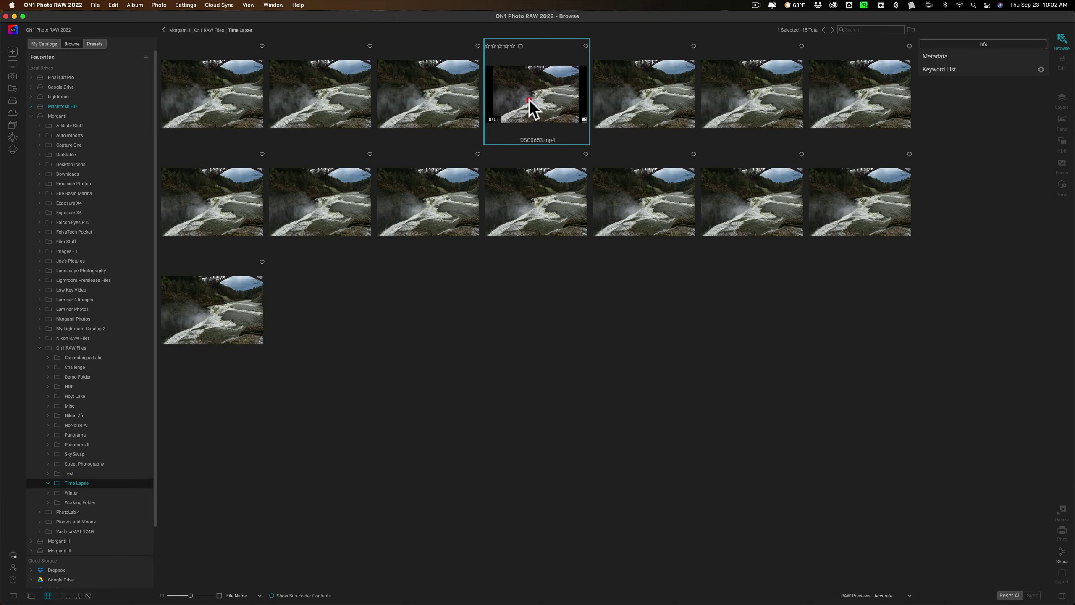
{"action": "double_click", "coordinate": [530, 100]}
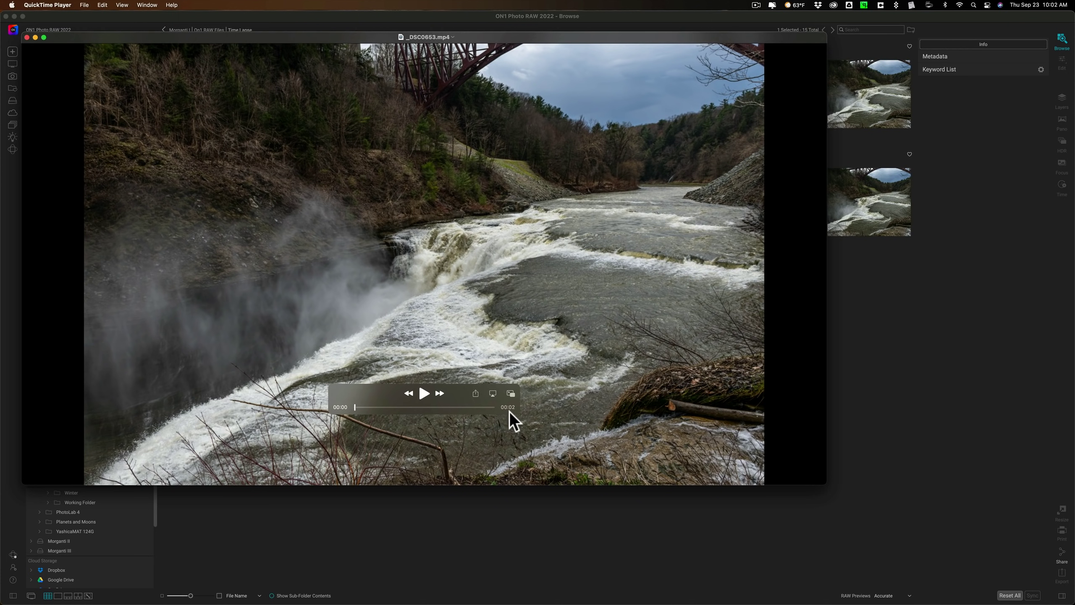
{"action": "left_click", "coordinate": [423, 393]}
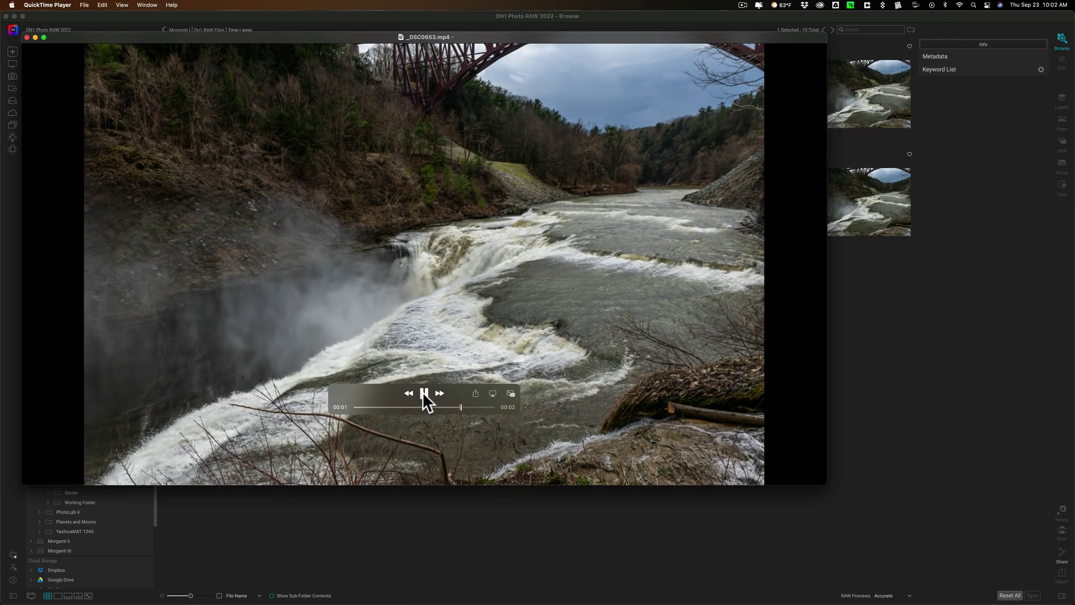
Replay the _DSC0653.mp4 time-lapse in QuickTime Player and close its window.
{"action": "left_click", "coordinate": [423, 393]}
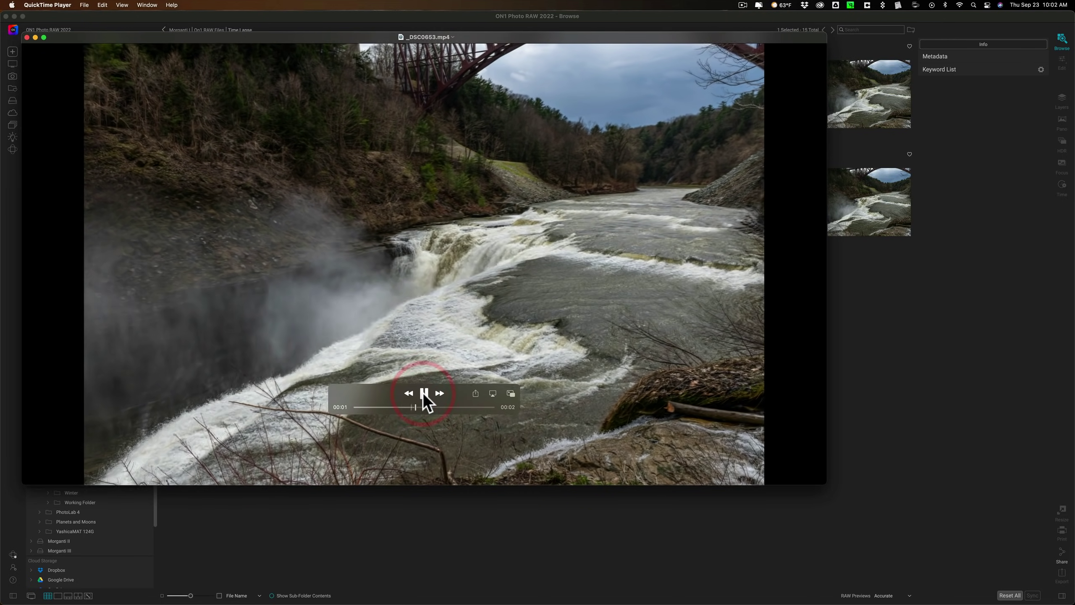
{"action": "left_click", "coordinate": [423, 394]}
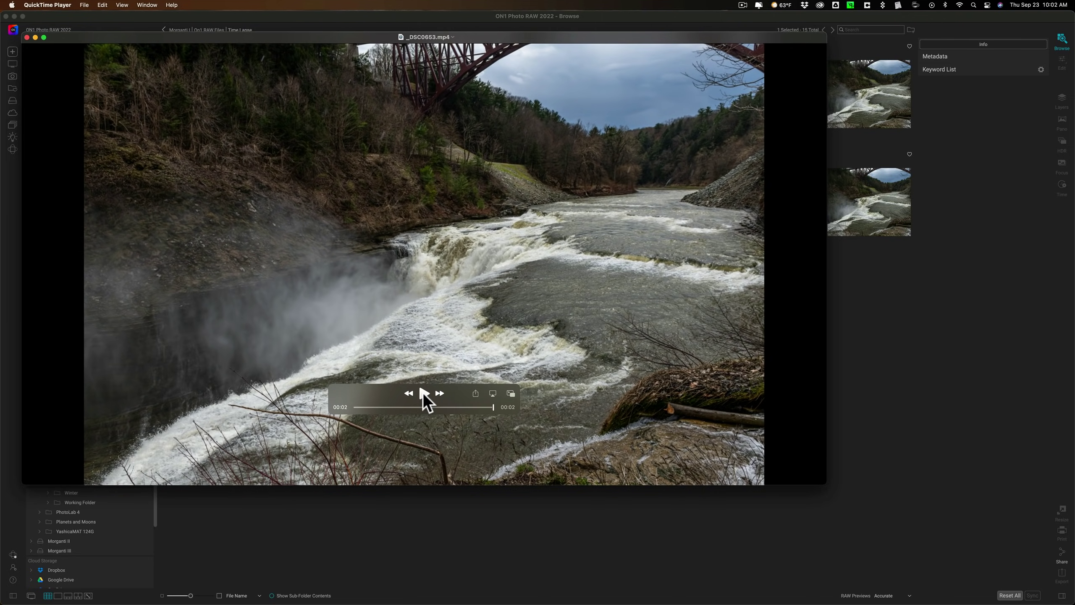
{"action": "left_click", "coordinate": [423, 393]}
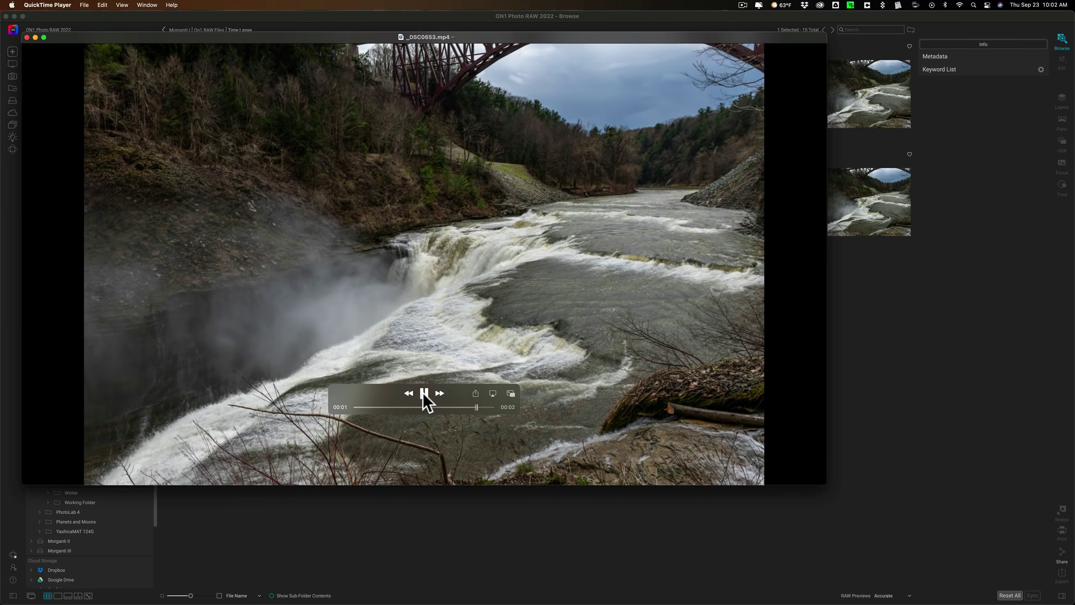
{"action": "left_click", "coordinate": [26, 37]}
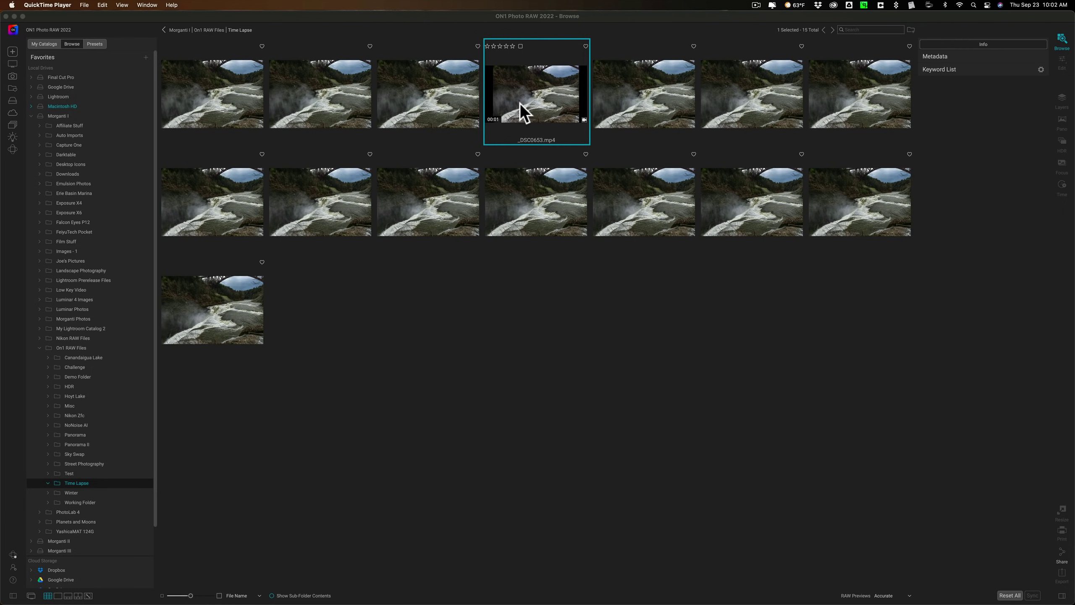
Select _DSC0653.jpg in ON1 Photo RAW, open its Thumbnail View Options and check the Size and Fitting choices.
{"action": "left_click", "coordinate": [423, 100]}
{"action": "left_click", "coordinate": [423, 99]}
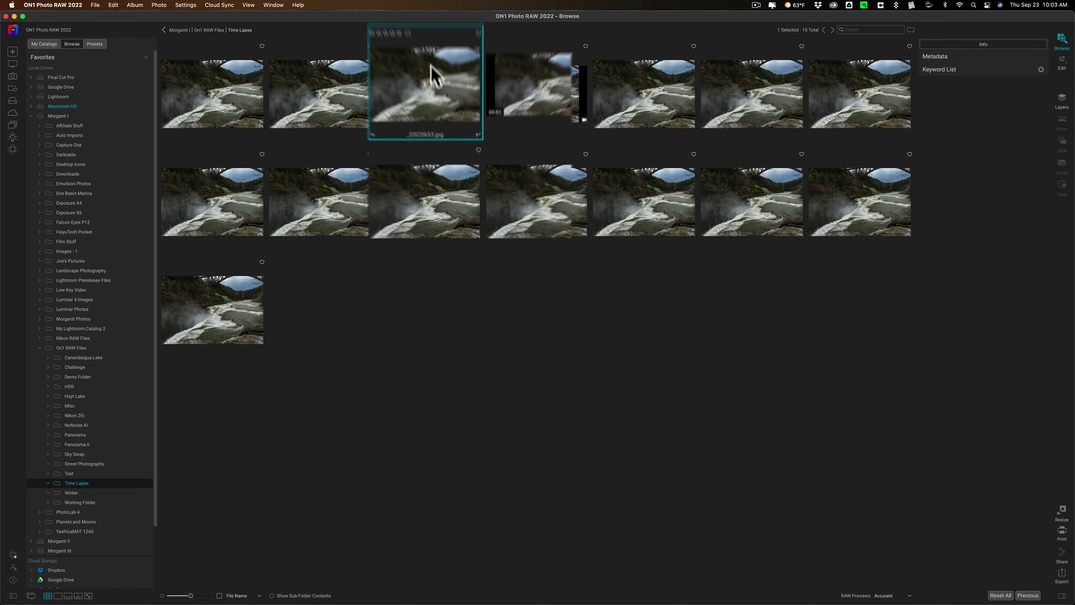
{"action": "right_click", "coordinate": [433, 76]}
{"action": "left_click", "coordinate": [444, 90]}
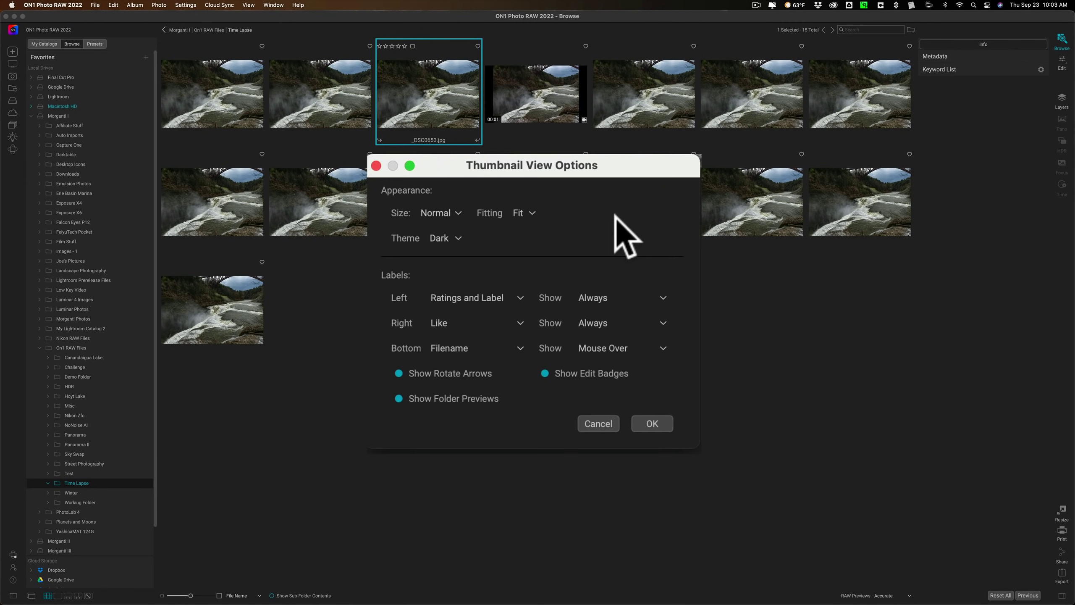
{"action": "left_click", "coordinate": [450, 212]}
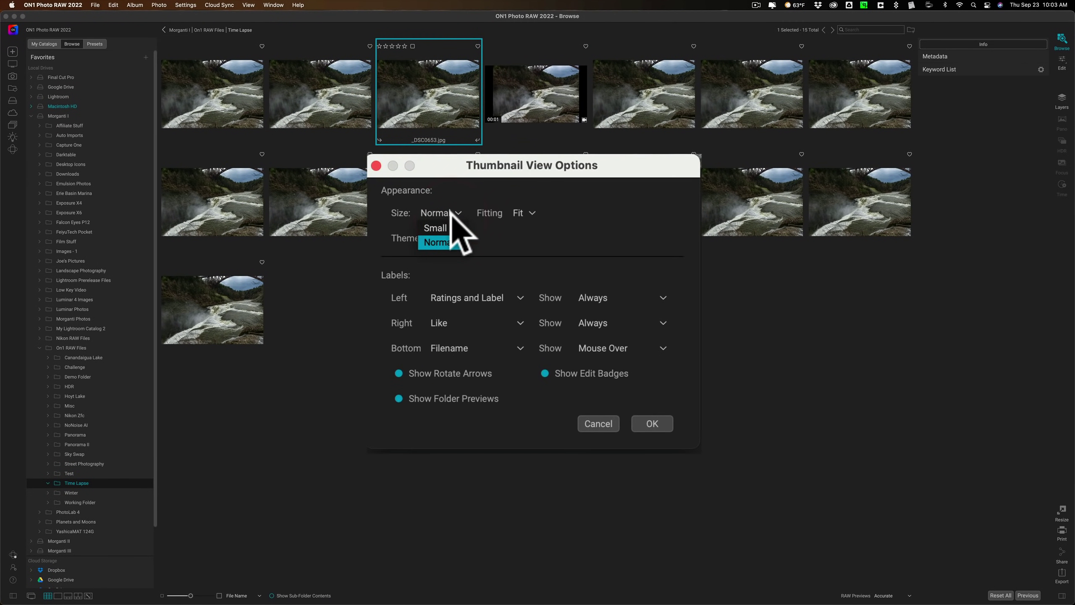
{"action": "left_click", "coordinate": [448, 214]}
{"action": "left_click", "coordinate": [525, 213]}
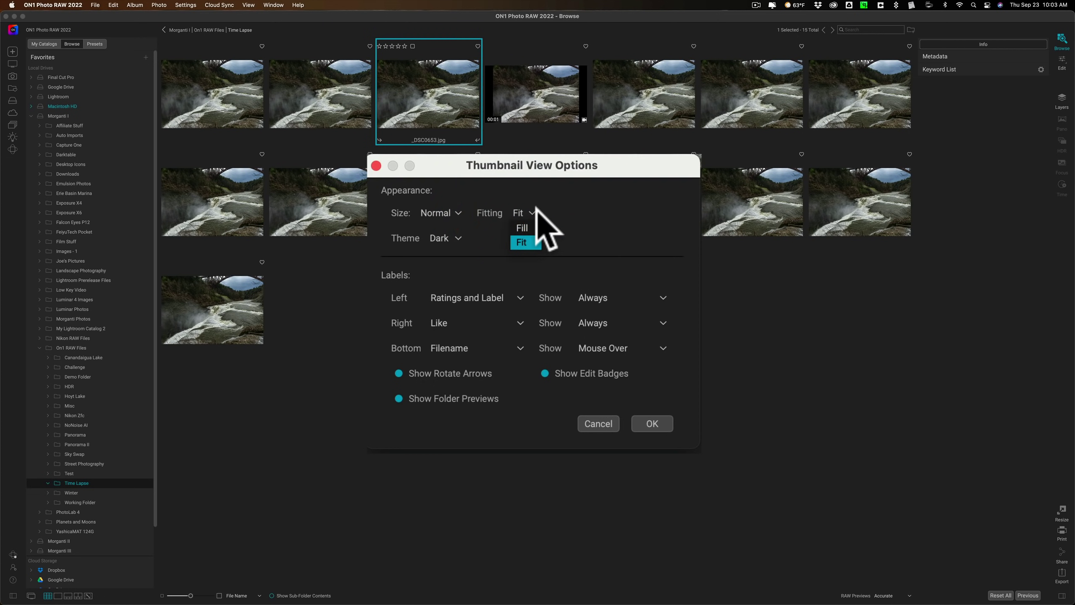
{"action": "left_click", "coordinate": [534, 247]}
Try the Light theme for the thumbnails and return it to Dark.
{"action": "left_click", "coordinate": [446, 238]}
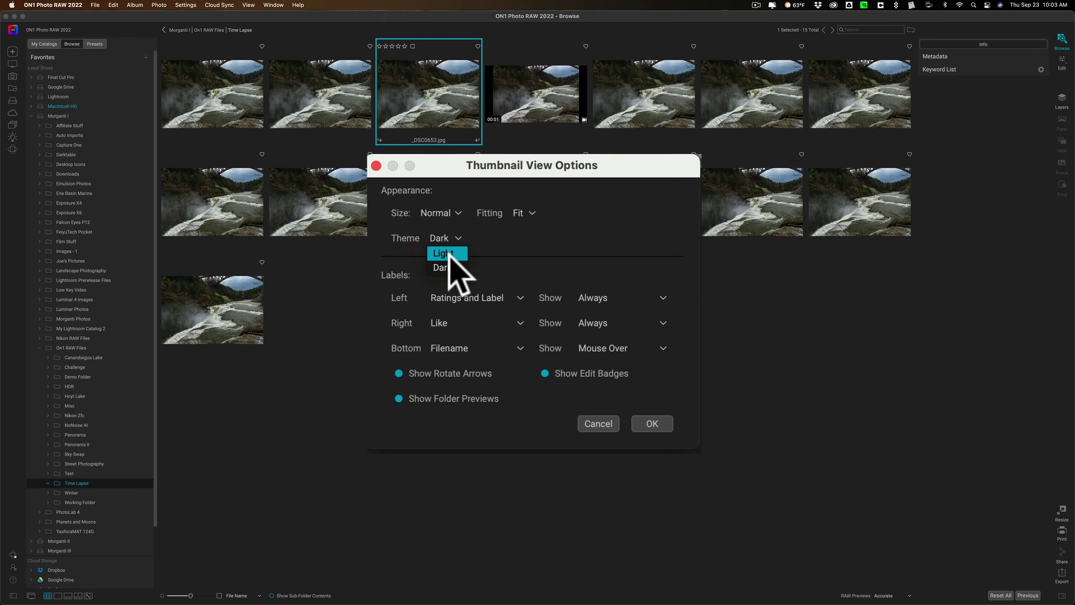
{"action": "left_click", "coordinate": [448, 254]}
{"action": "left_click", "coordinate": [444, 238]}
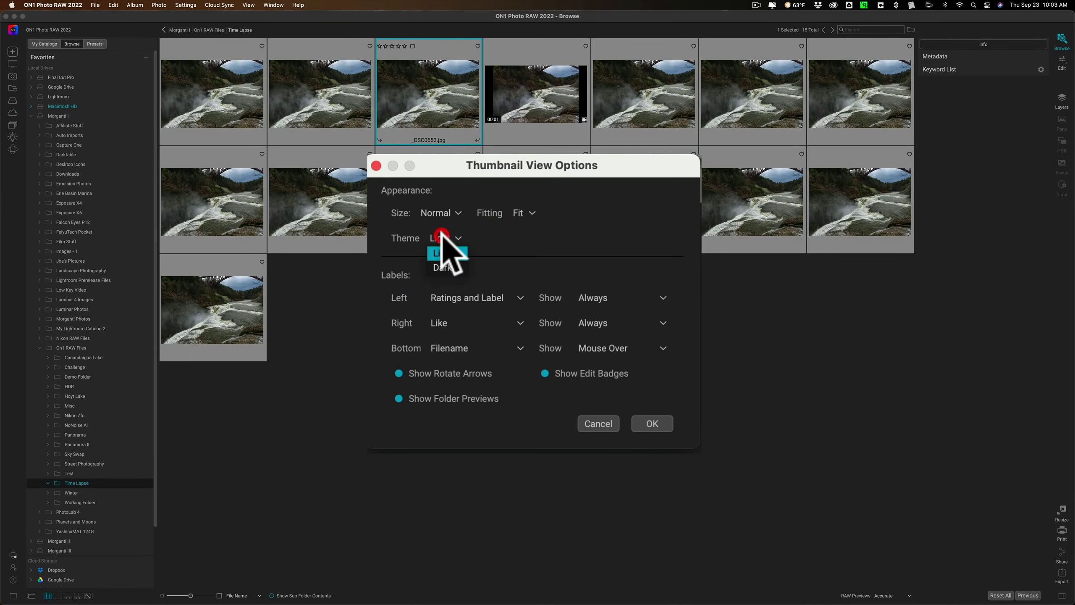
{"action": "left_click", "coordinate": [442, 263]}
Try the Fill fitting for the thumbnails and return it to Fit.
{"action": "left_click", "coordinate": [514, 215]}
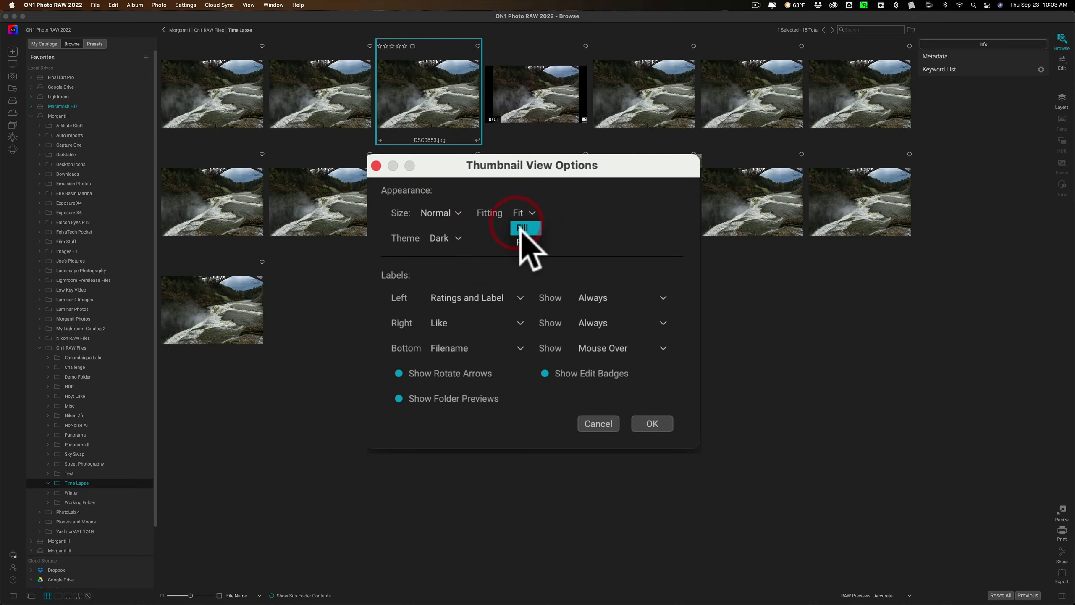
{"action": "left_click", "coordinate": [526, 242]}
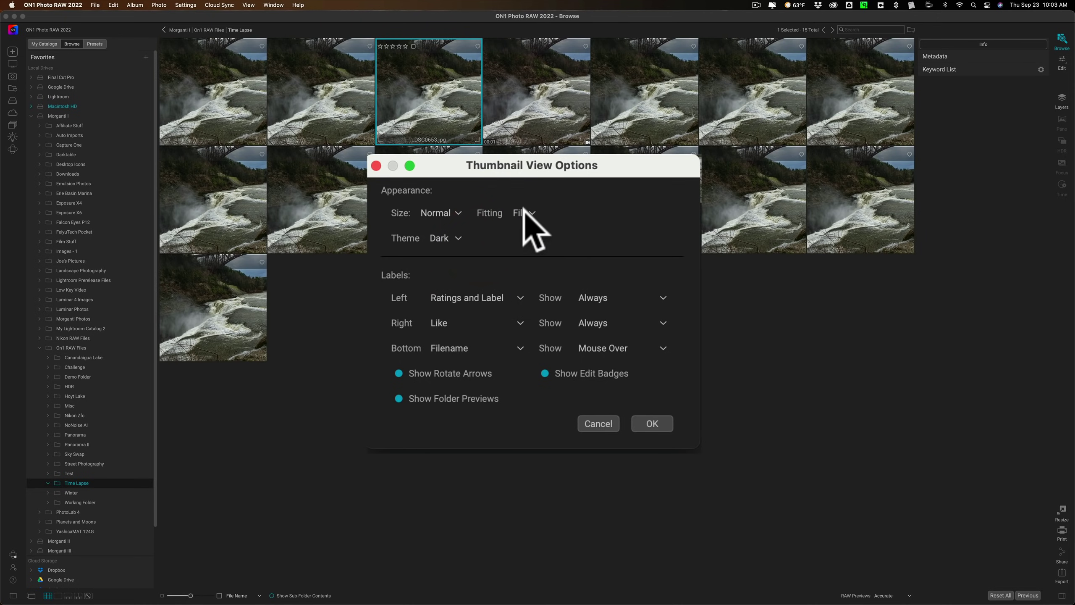
{"action": "left_click", "coordinate": [525, 214]}
{"action": "left_click", "coordinate": [527, 239]}
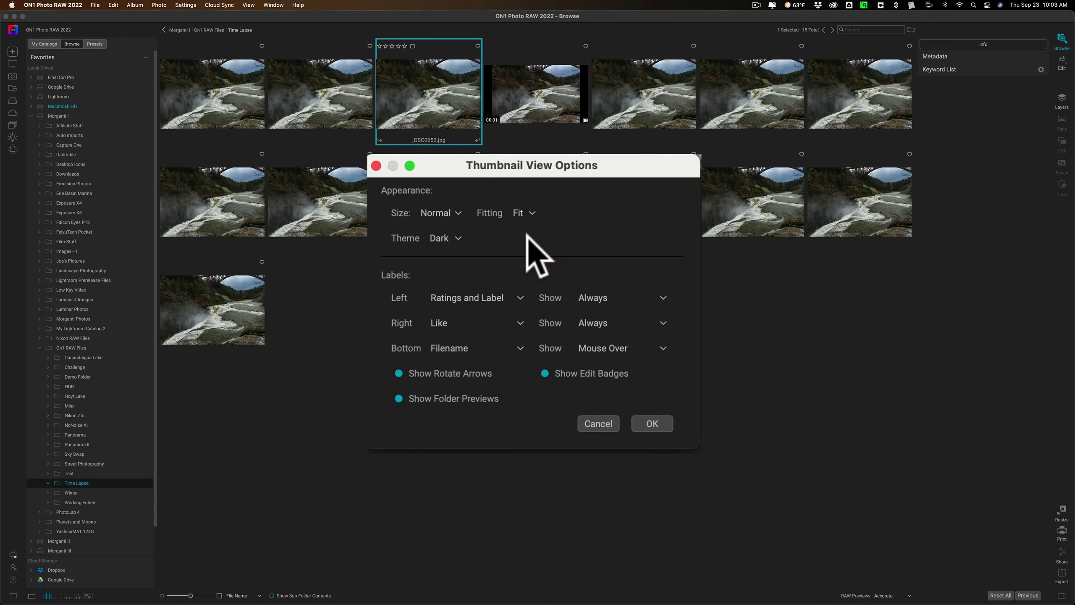
Examine the information choices available for the Left, Right and Bottom thumbnail labels, keeping the current ones.
{"action": "left_click", "coordinate": [472, 294]}
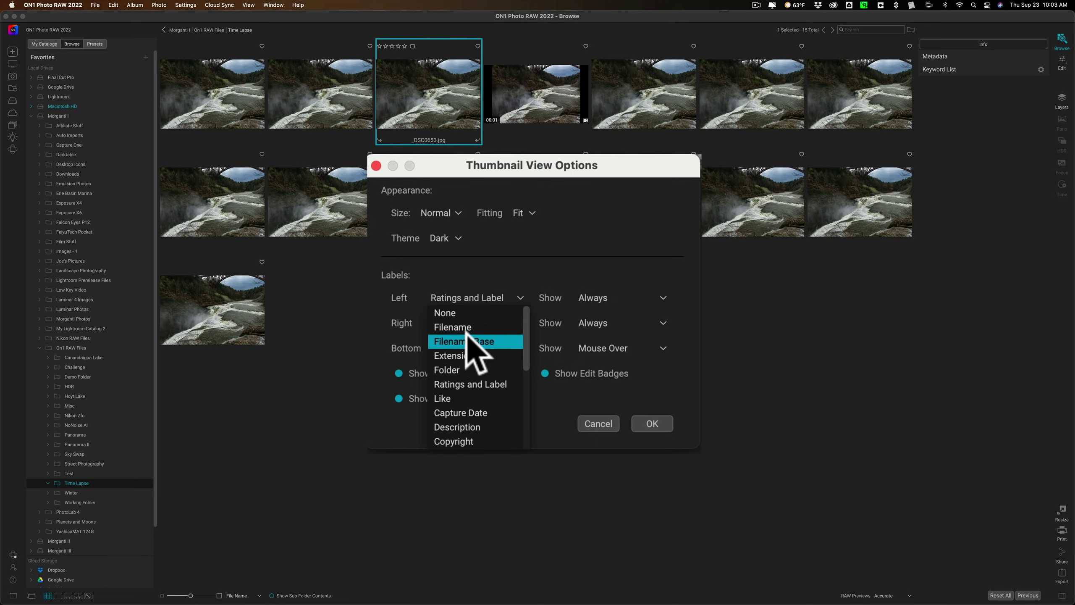
{"action": "left_click", "coordinate": [483, 286]}
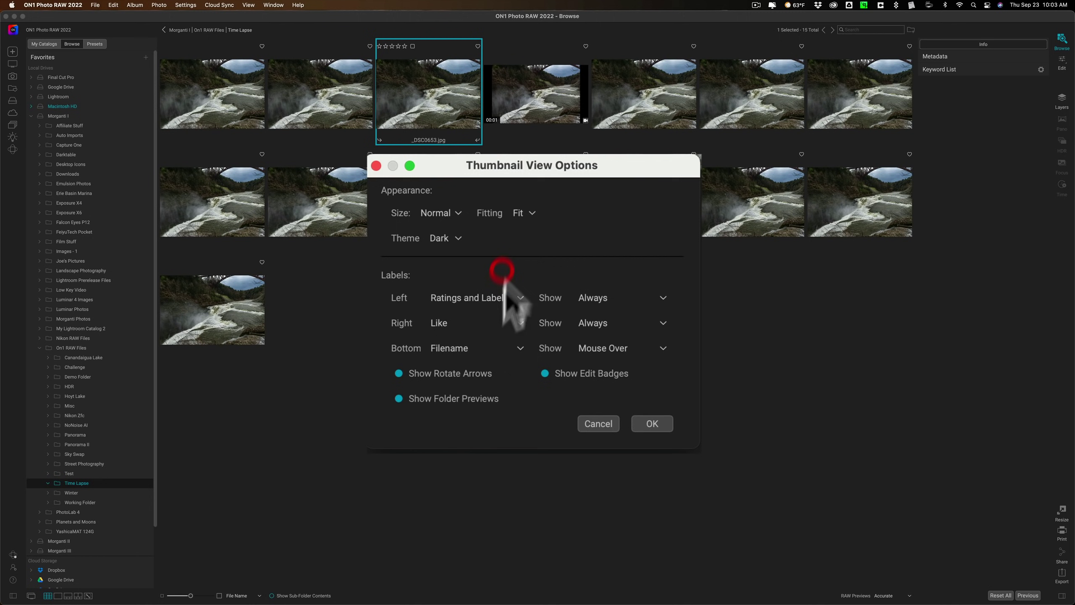
{"action": "left_click", "coordinate": [462, 325]}
{"action": "left_click", "coordinate": [483, 293]}
{"action": "left_click", "coordinate": [452, 284]}
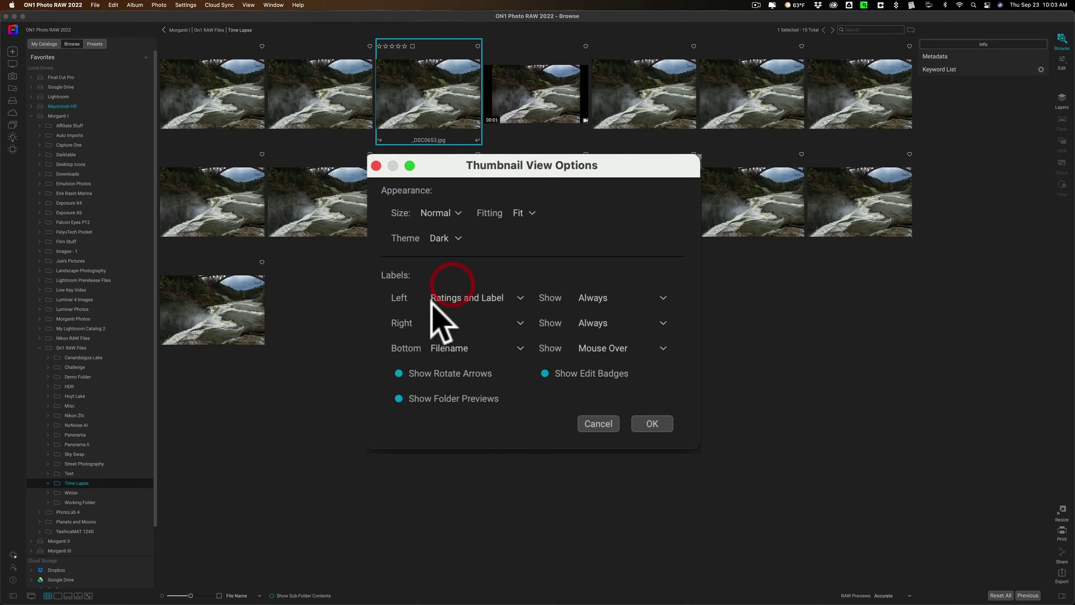
{"action": "left_click", "coordinate": [458, 352]}
{"action": "left_click", "coordinate": [456, 360]}
{"action": "left_click", "coordinate": [529, 326]}
Set the Left thumbnail label, Ratings and Label, to show on Mouse Over and accept the options.
{"action": "left_click", "coordinate": [606, 298]}
{"action": "left_click", "coordinate": [607, 296]}
{"action": "left_click", "coordinate": [609, 296]}
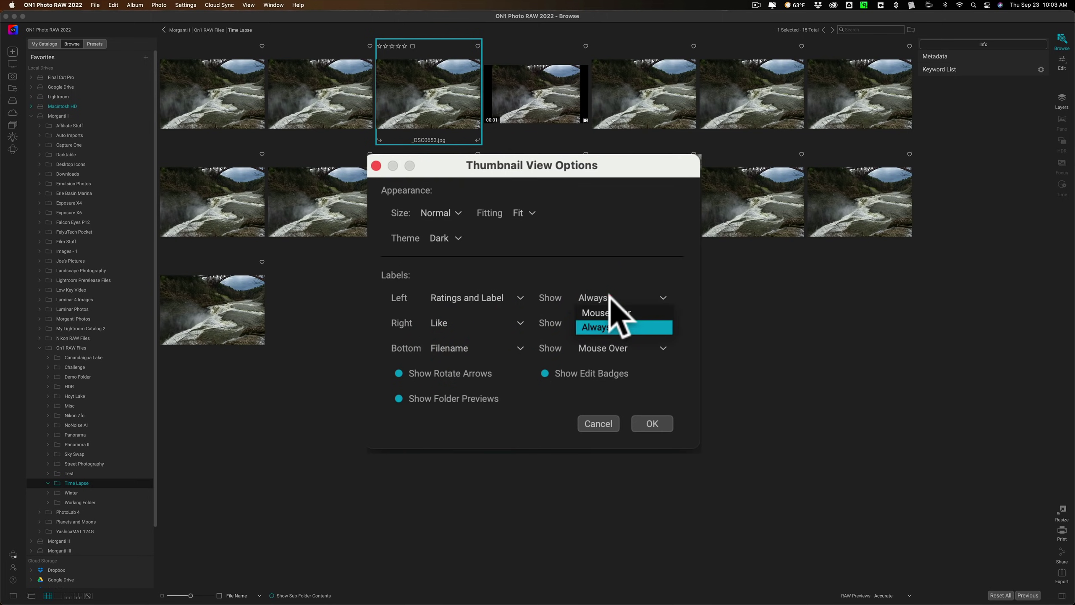
{"action": "left_click", "coordinate": [609, 312]}
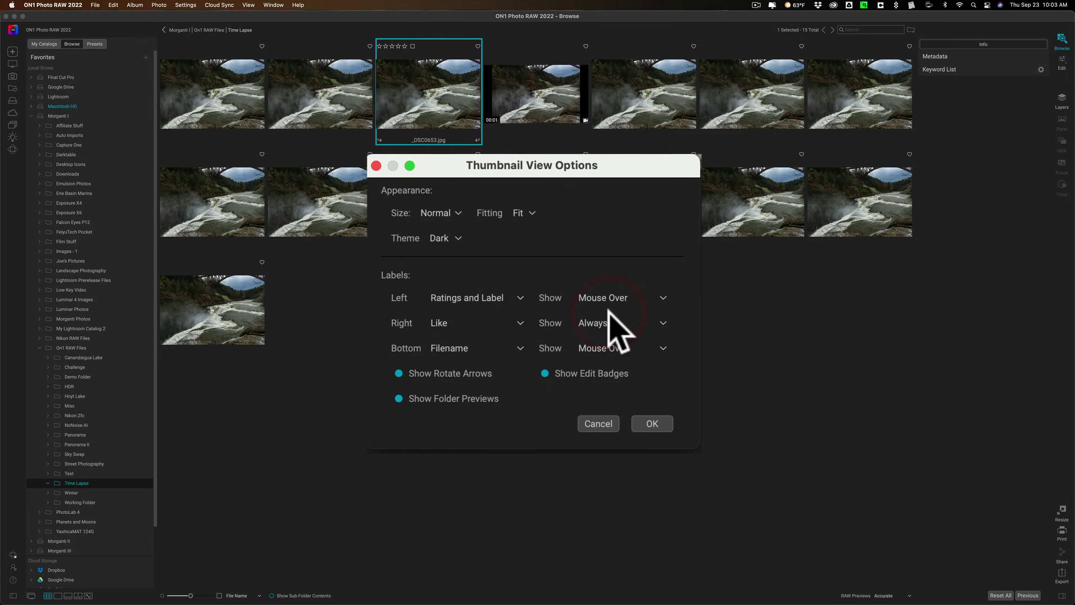
{"action": "left_click", "coordinate": [651, 423]}
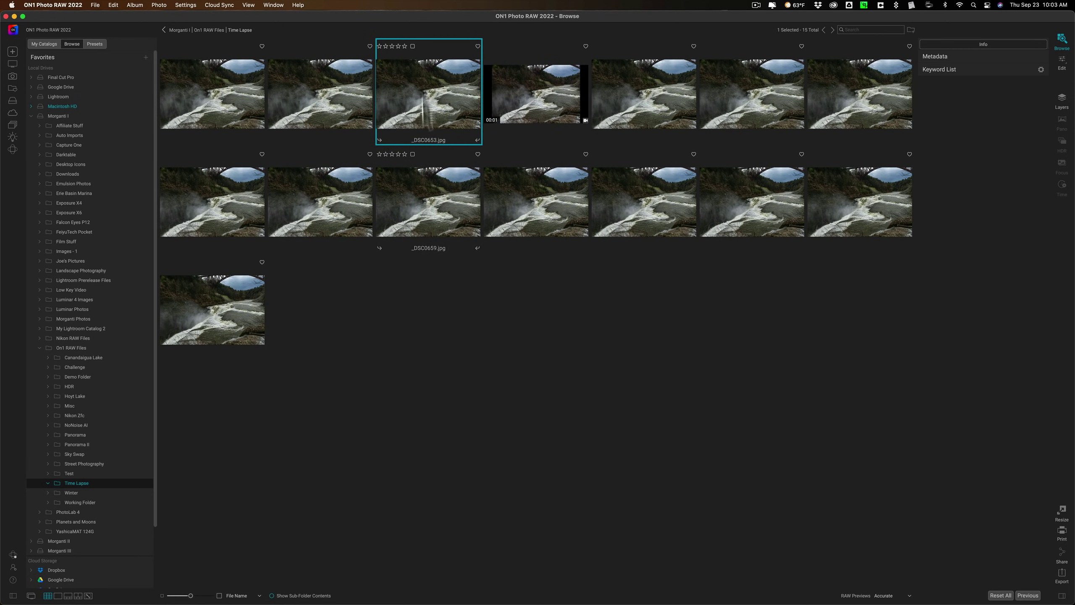
Reopen the Thumbnail View Options and set the Bottom Filename label to show Always.
{"action": "right_click", "coordinate": [427, 84]}
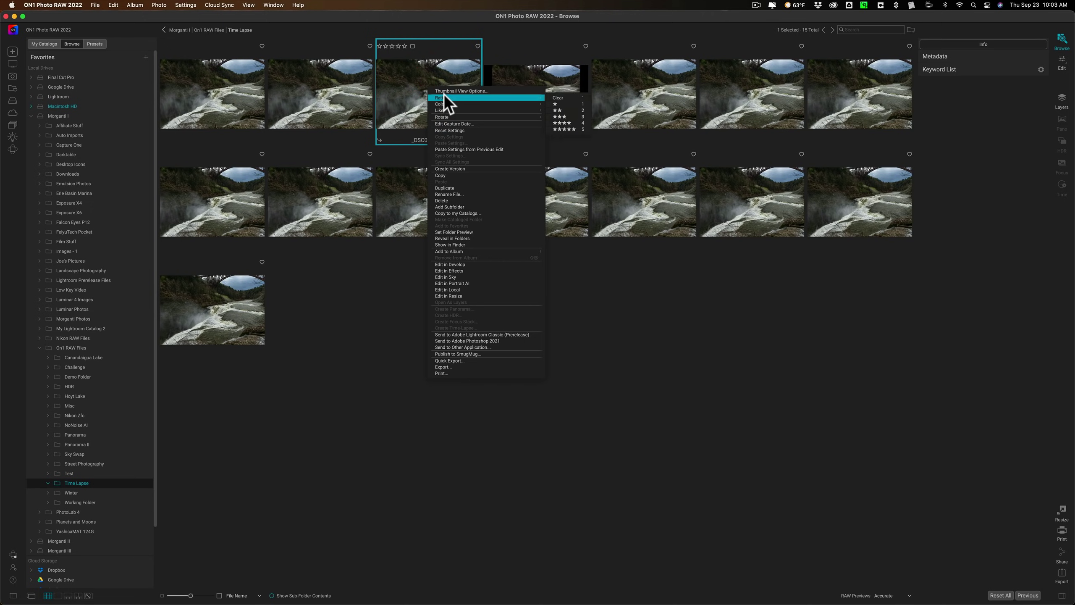
{"action": "left_click", "coordinate": [444, 91]}
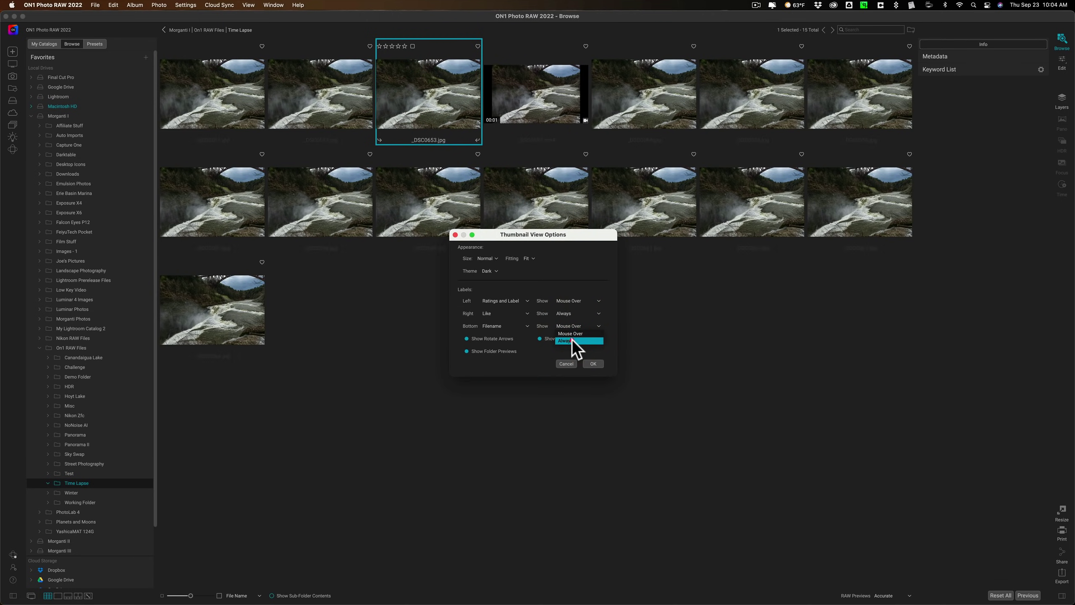
{"action": "left_click", "coordinate": [571, 339]}
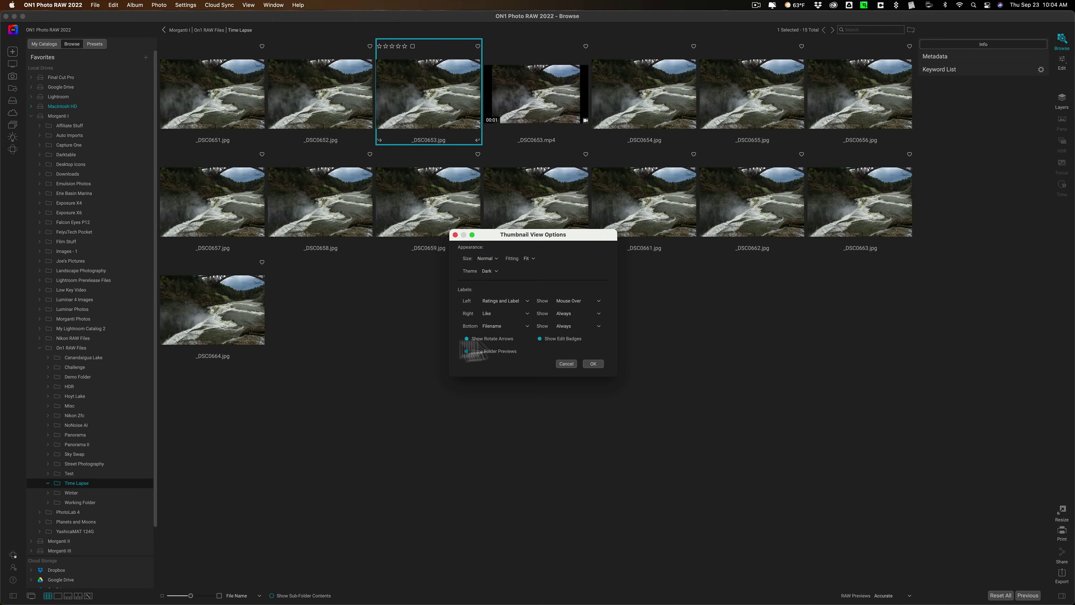
{"action": "left_click", "coordinate": [594, 364]}
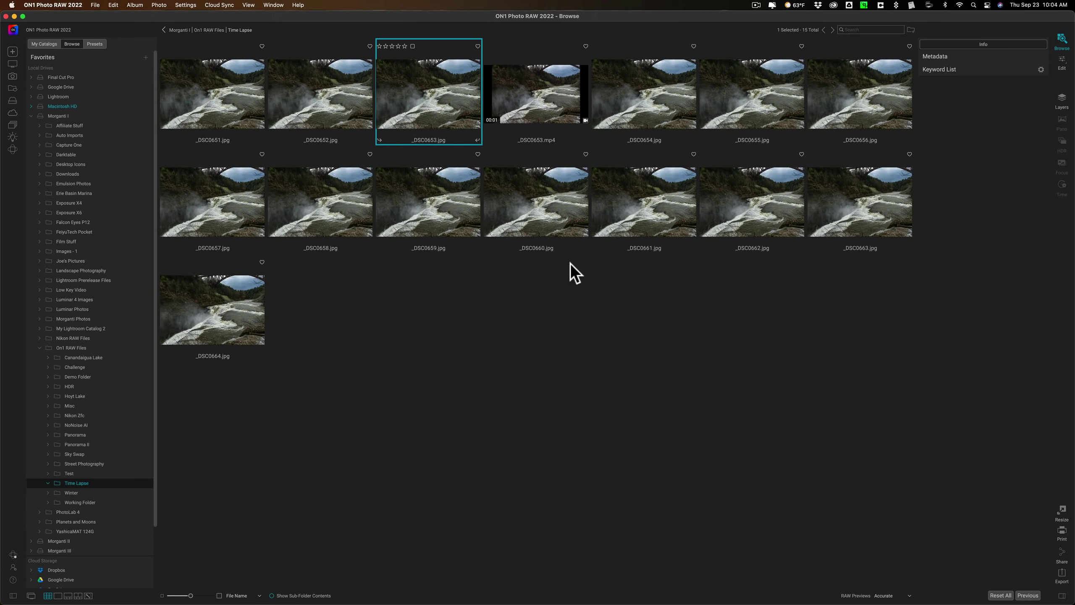
Open _DSC0653.jpg for editing, collapse Tone & Color and expand the Noise & Sharpening settings.
{"action": "left_click", "coordinate": [1062, 62]}
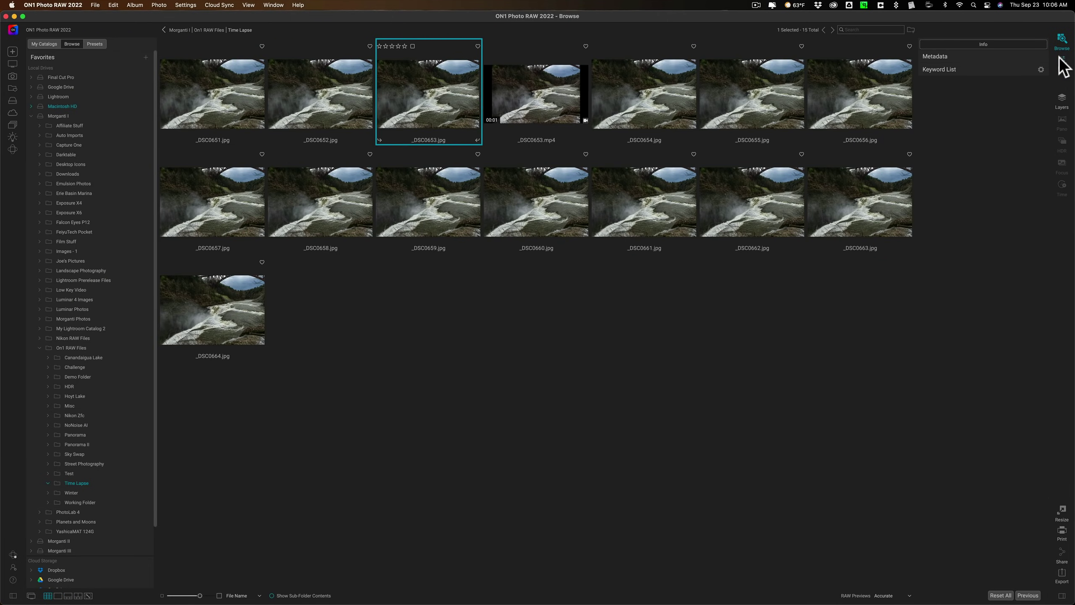
{"action": "left_click", "coordinate": [1062, 62]}
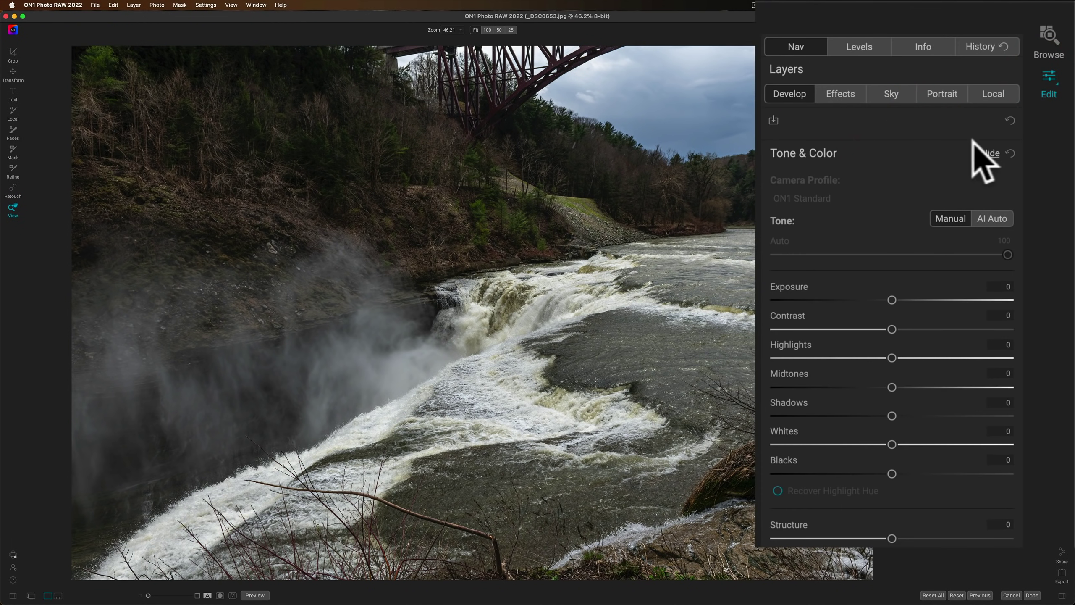
{"action": "left_click", "coordinate": [972, 151]}
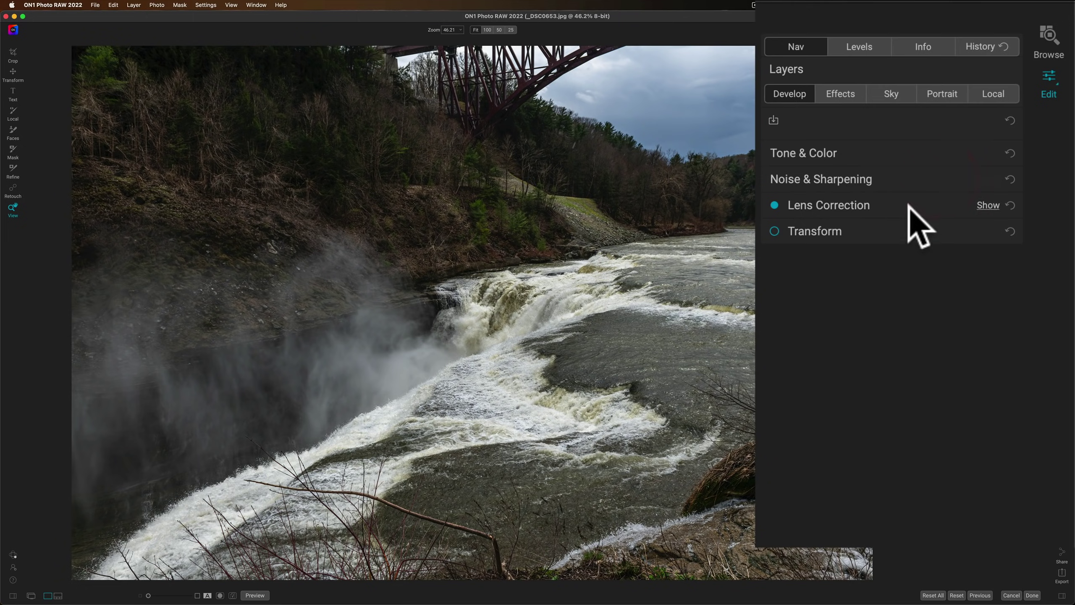
{"action": "left_click", "coordinate": [893, 174]}
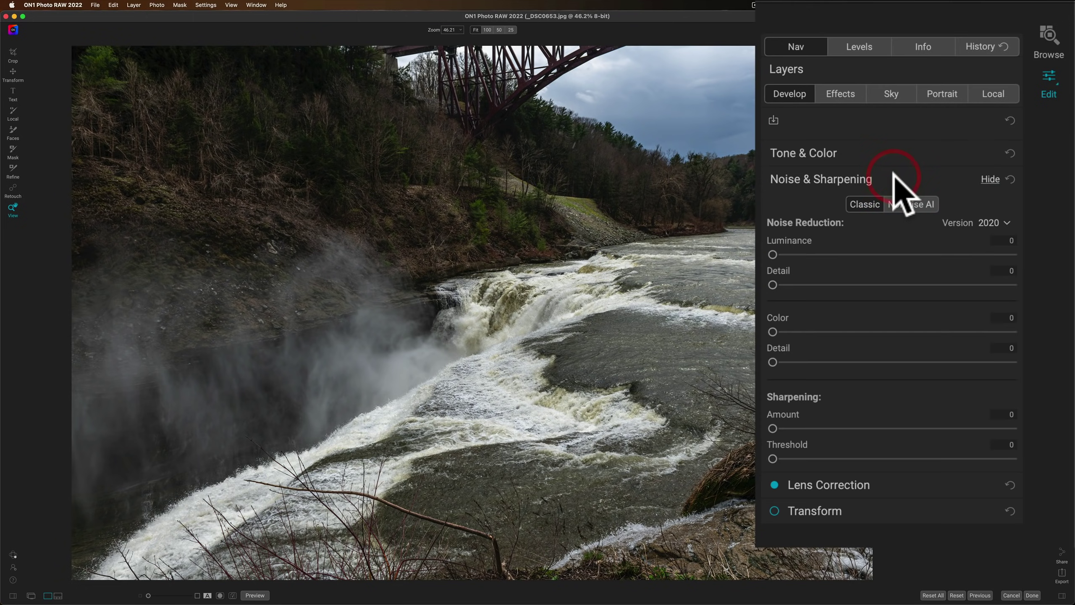
Switch noise reduction to NoNoise AI, compare both sides of the split preview at the waterfall and collapse Noise & Sharpening.
{"action": "left_click", "coordinate": [908, 203]}
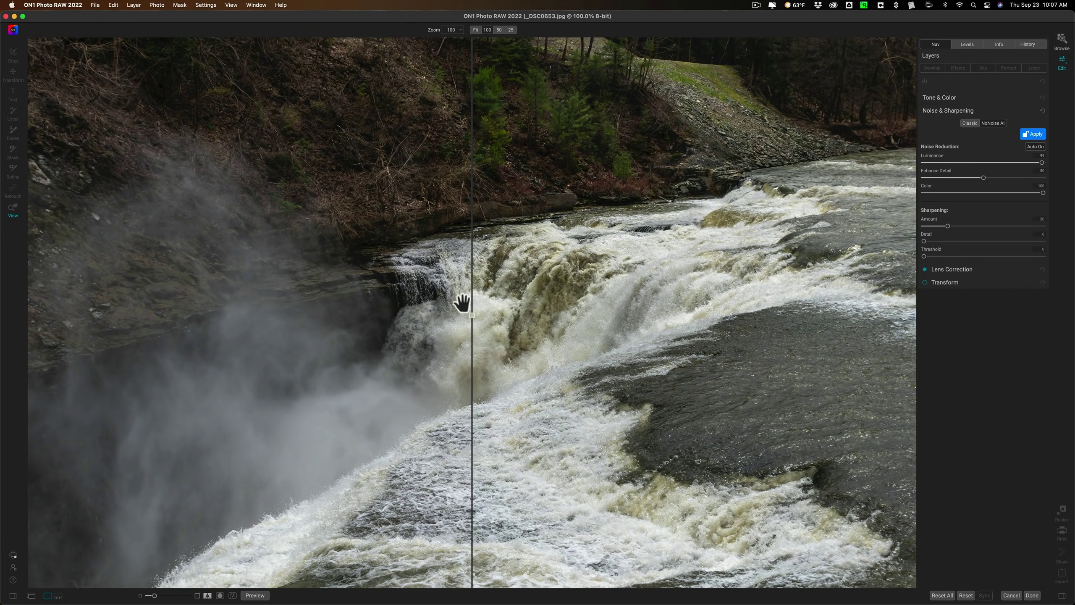
{"action": "left_click_drag", "start_coordinate": [471, 319], "coordinate": [511, 293]}
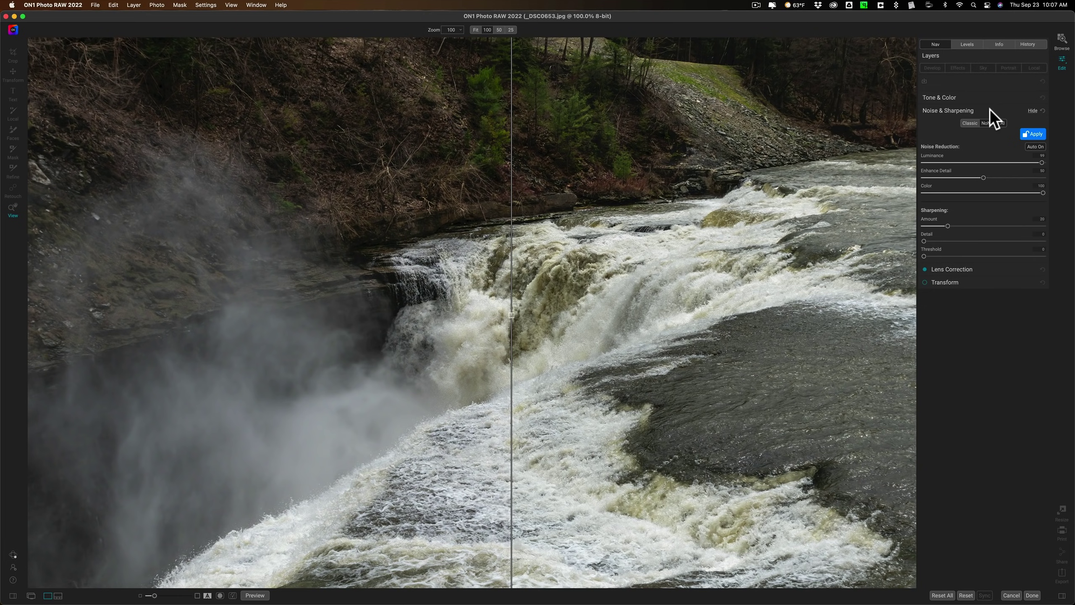
{"action": "left_click", "coordinate": [959, 109]}
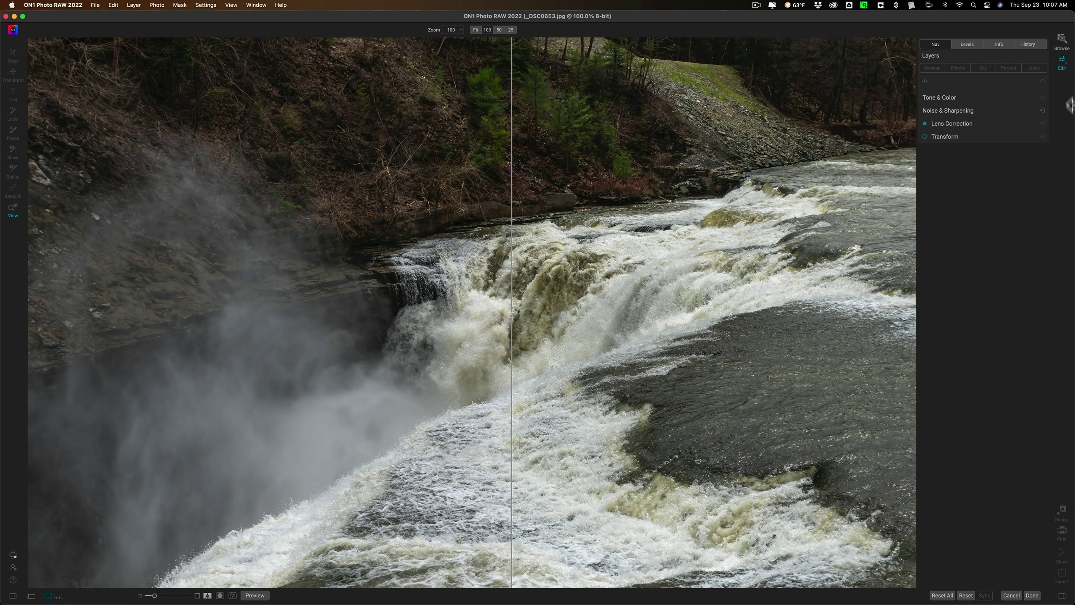